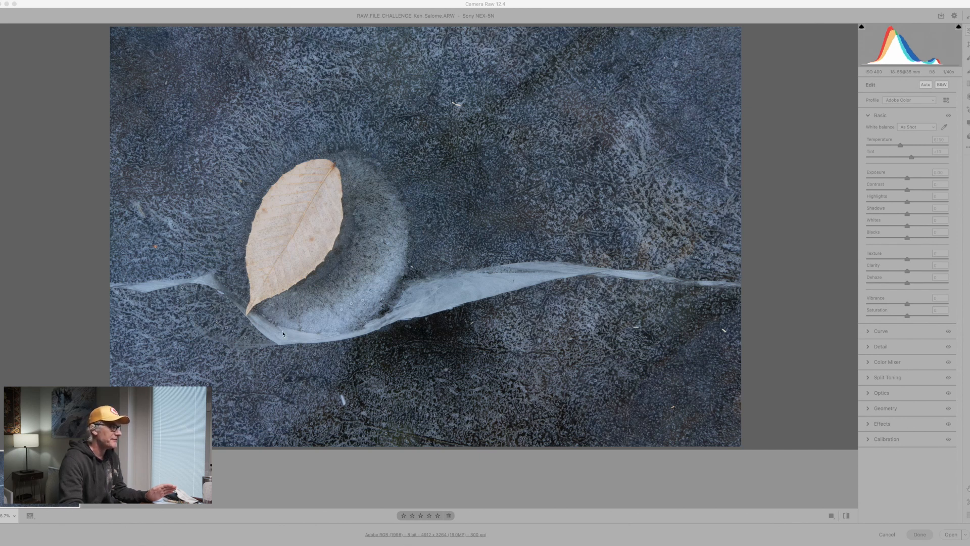
click(265, 345)
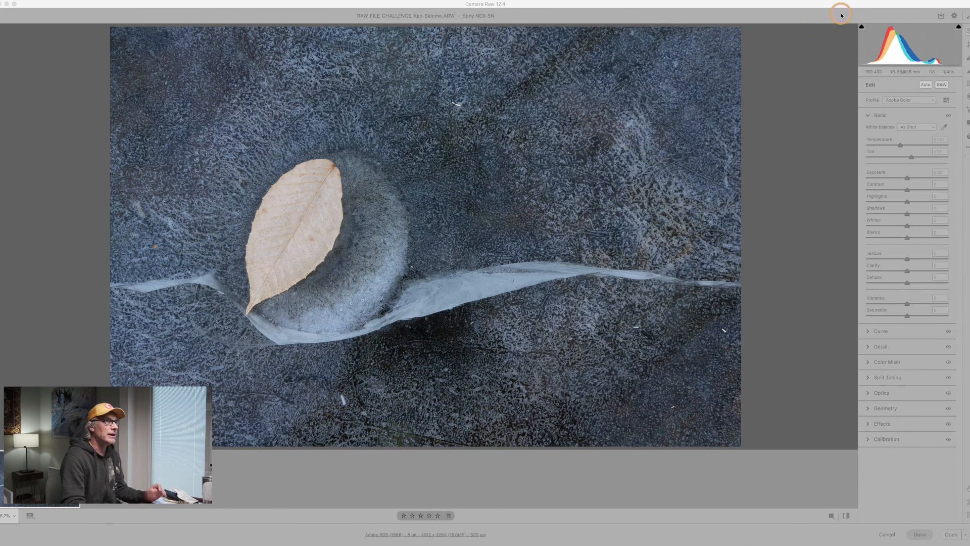
click(841, 15)
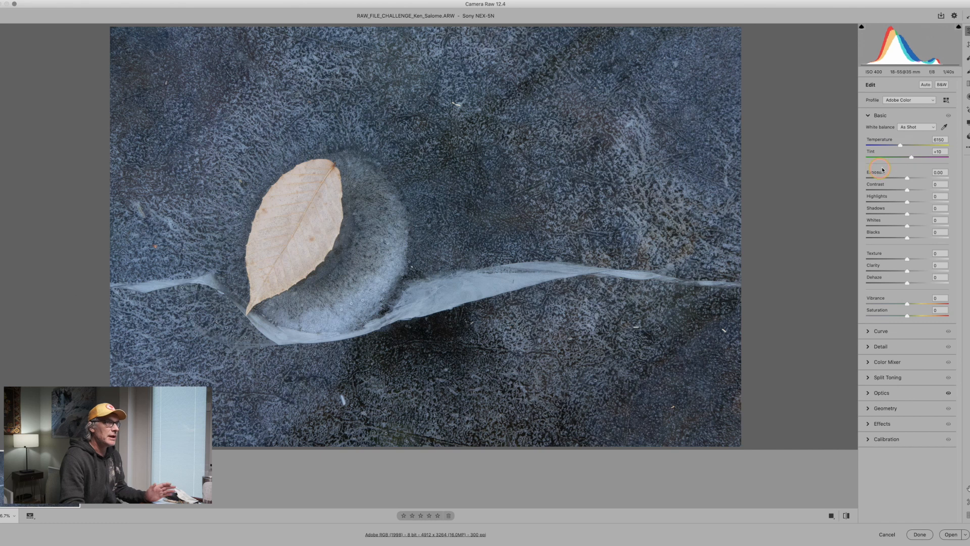
Try different tints for the white balance and settle on a Tint of +9.
drag(910, 158, 912, 158)
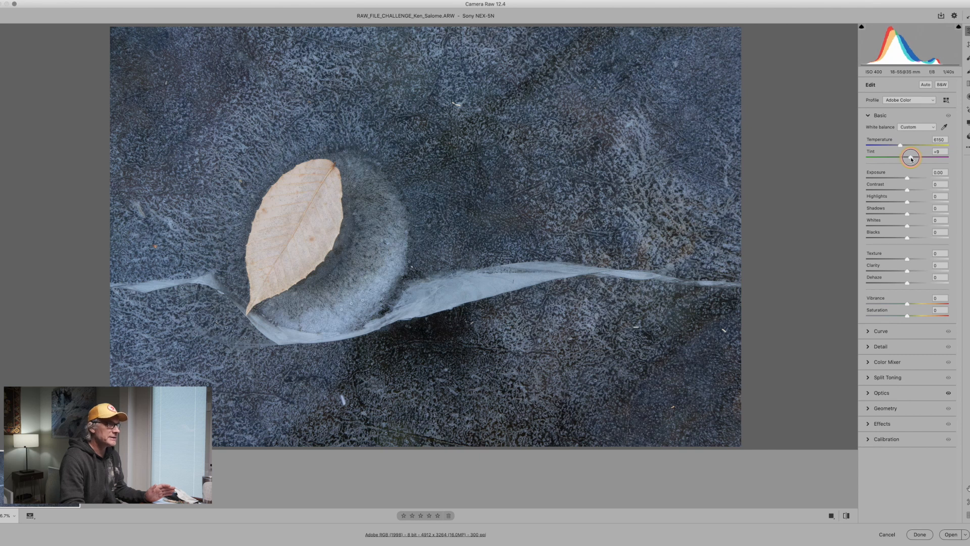
drag(911, 159, 911, 159)
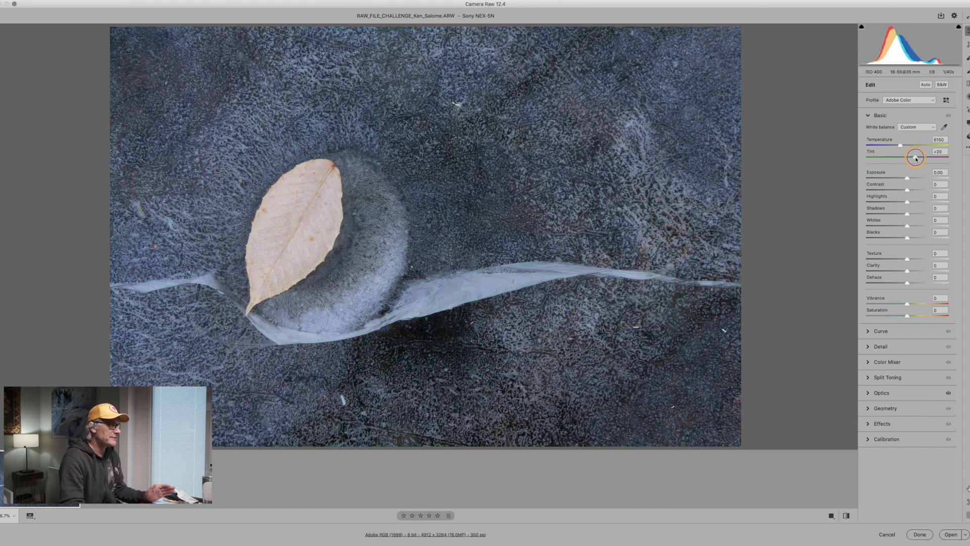
drag(915, 158, 913, 158)
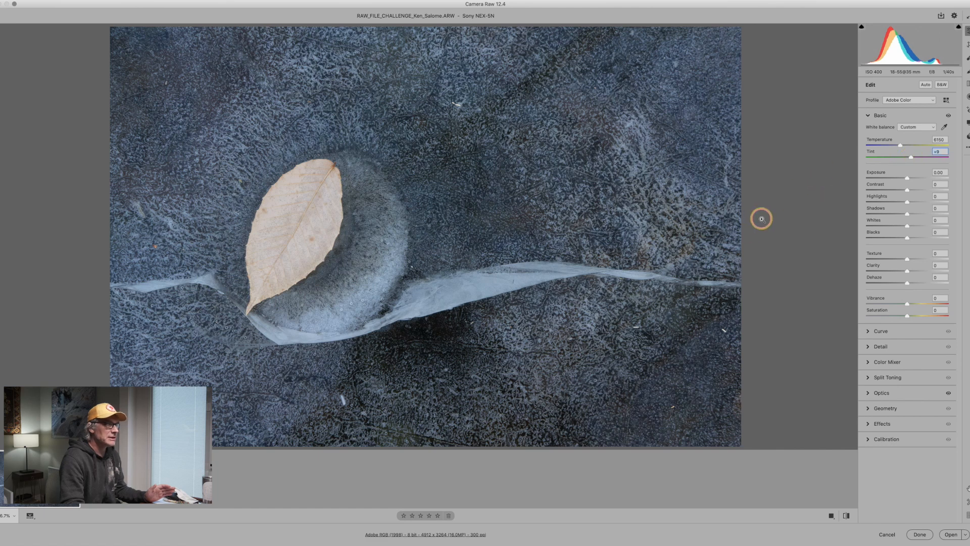
Inspect the leaf up close and set the Exposure to +0.20.
click(273, 231)
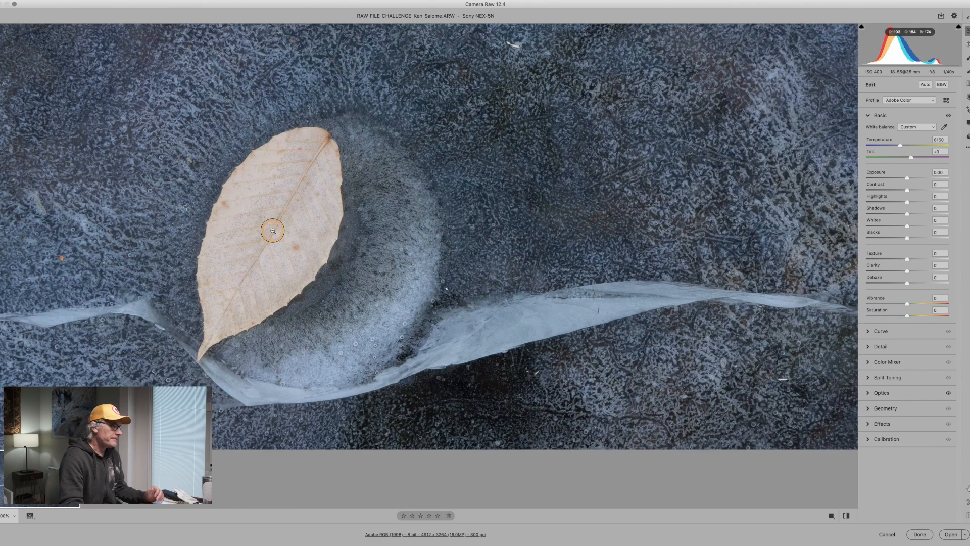
click(274, 231)
click(272, 231)
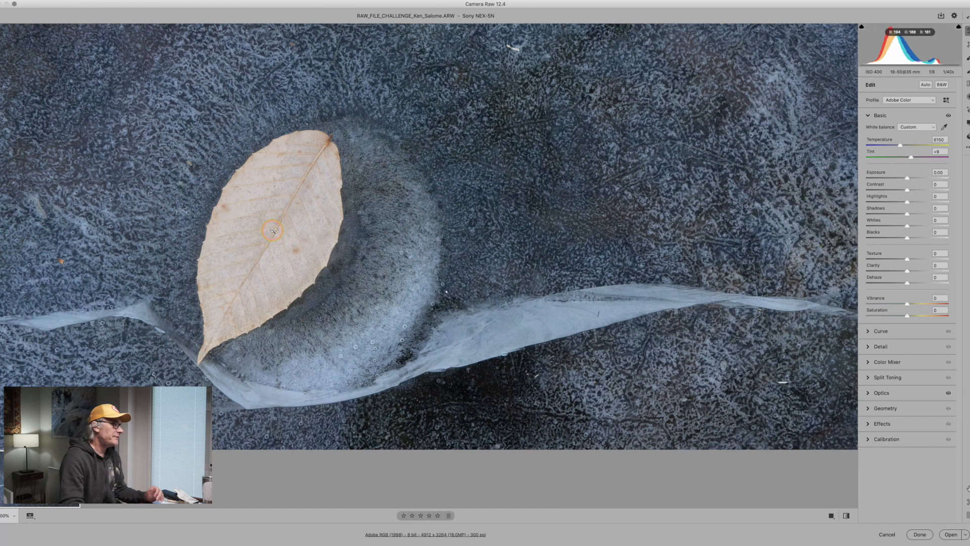
drag(272, 230, 408, 237)
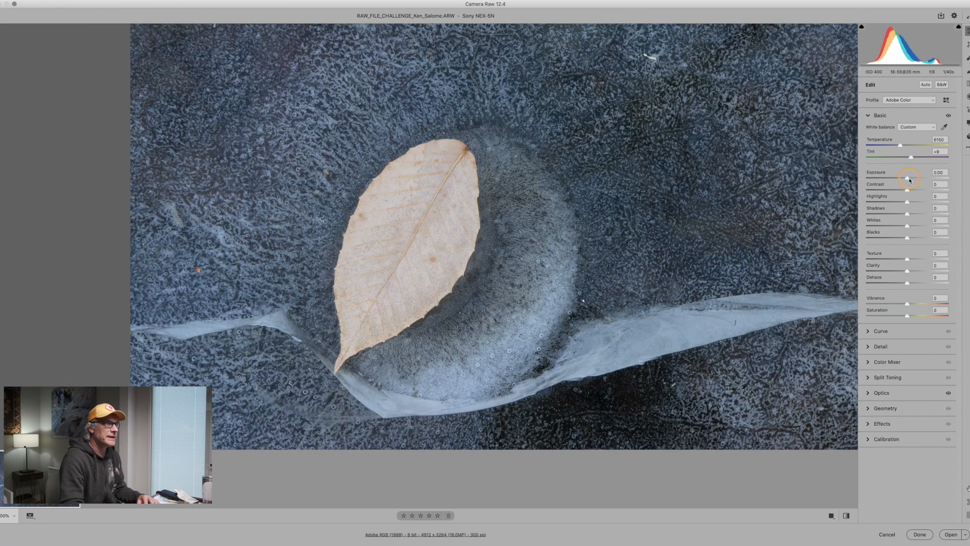
drag(910, 179, 913, 180)
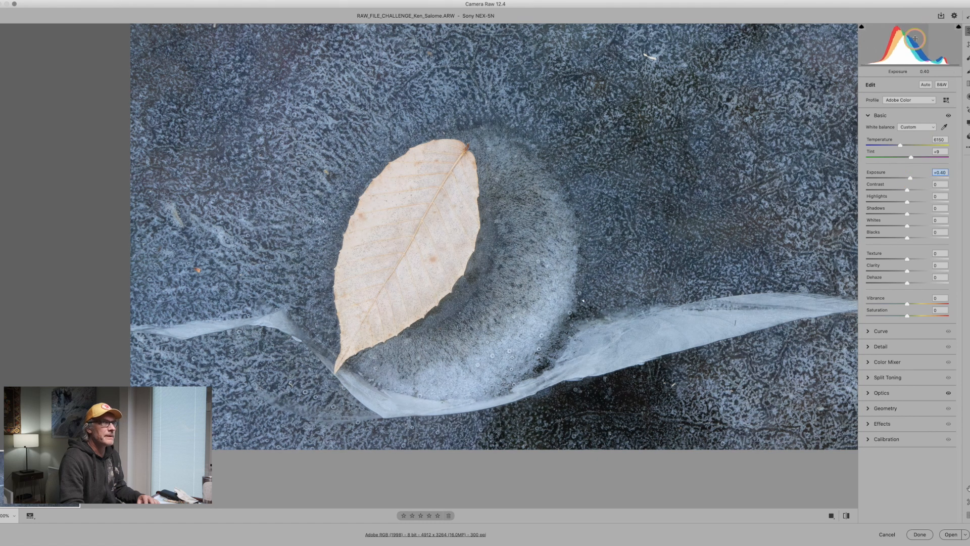
click(942, 172)
drag(911, 179, 909, 180)
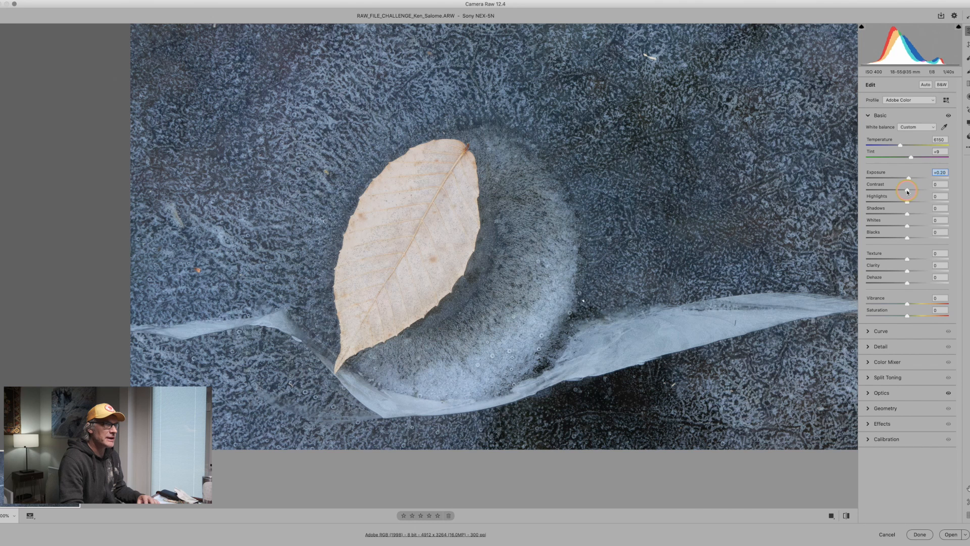
Adjust the basic tones with Contrast -15, Highlights +5, Whites +7 and Texture +13.
drag(906, 192, 901, 193)
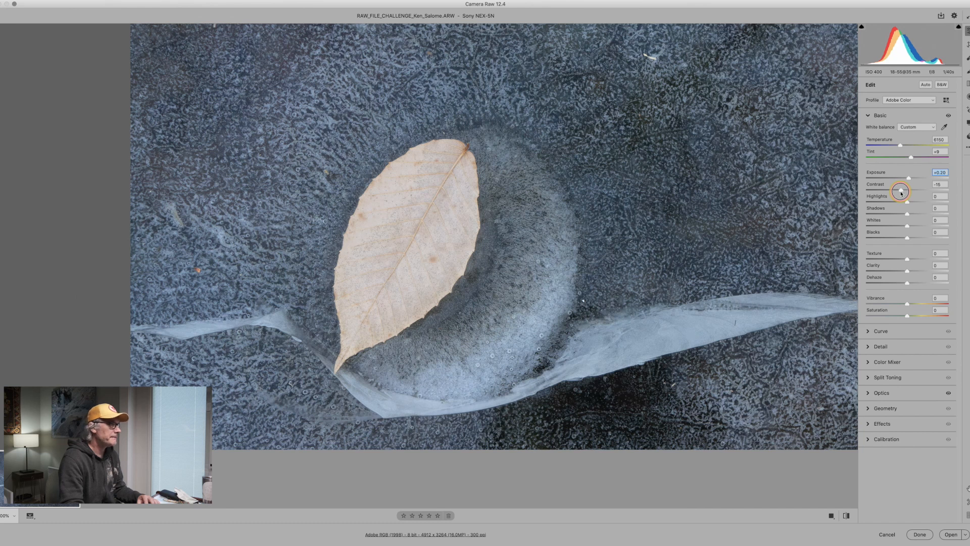
drag(901, 193, 900, 193)
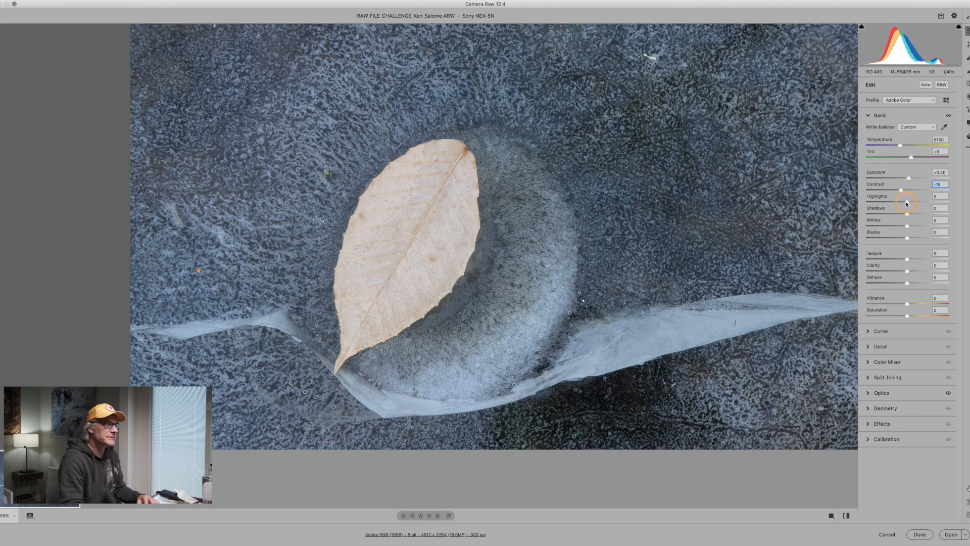
drag(907, 203, 912, 230)
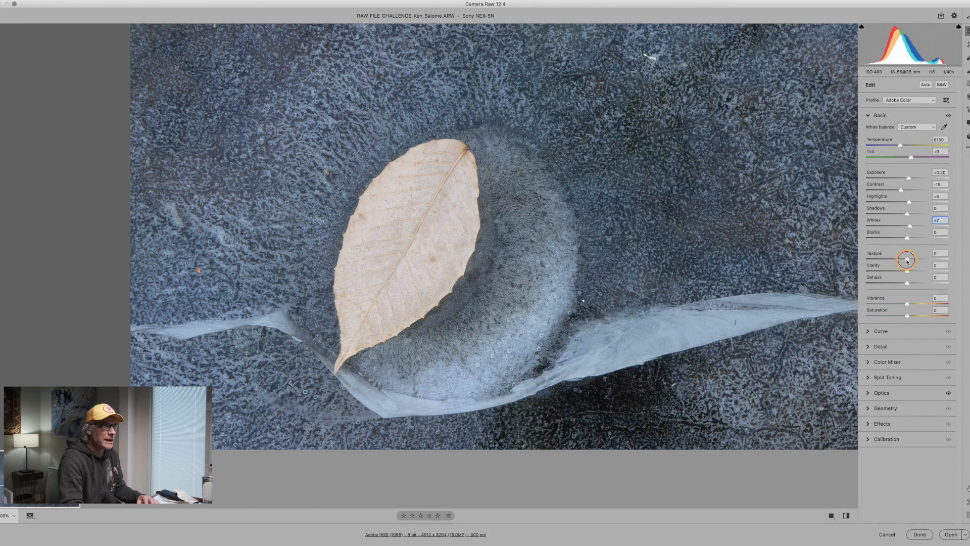
drag(908, 261, 912, 261)
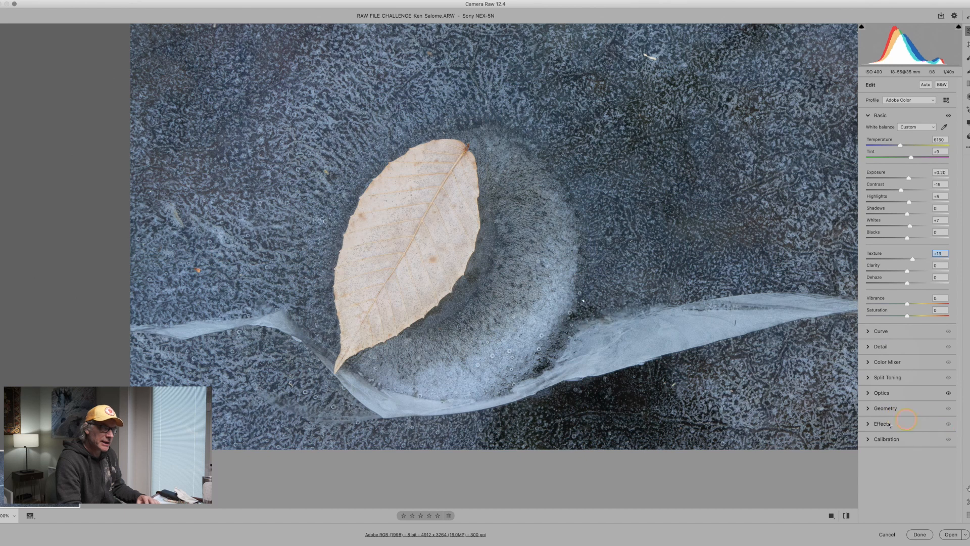
Enable chromatic aberration removal in the optics corrections and open the image in Photoshop.
click(868, 394)
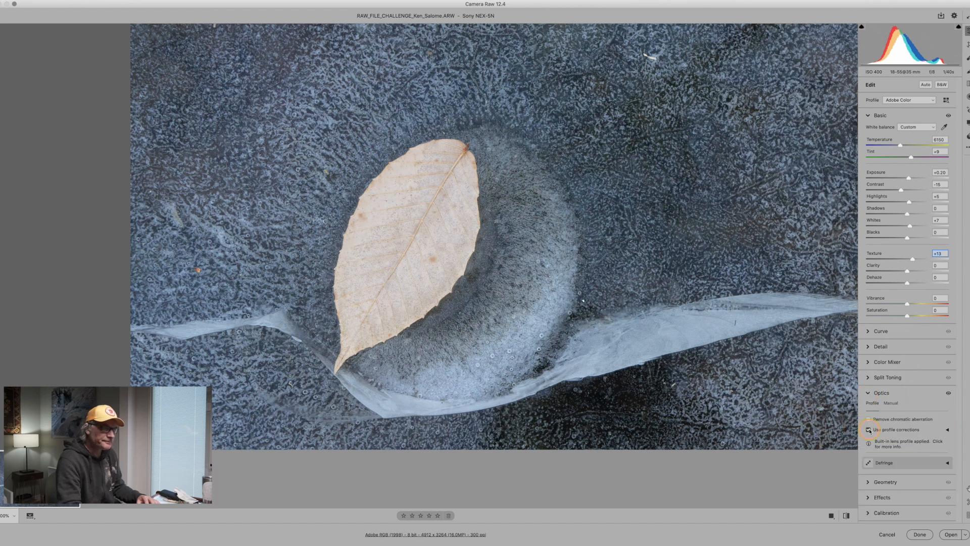
click(869, 419)
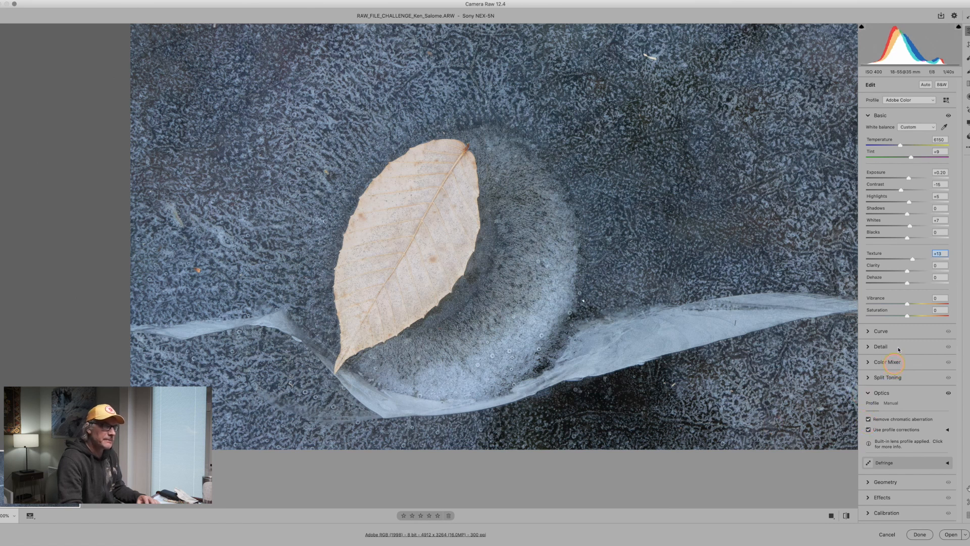
alt+click(621, 282)
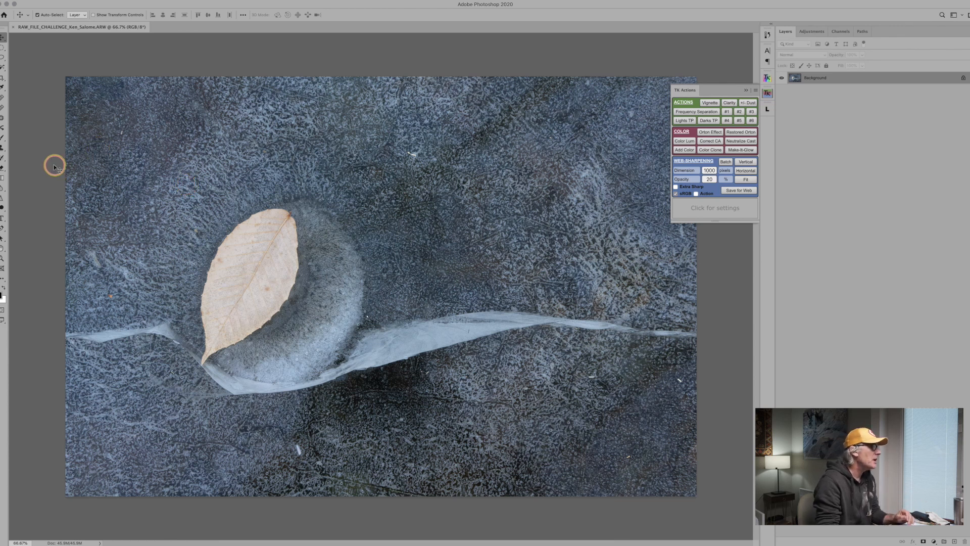
Crop the photo to a 5:4 ratio of about 4058 × 3246 px, trimming mostly the right side of the image.
click(3, 79)
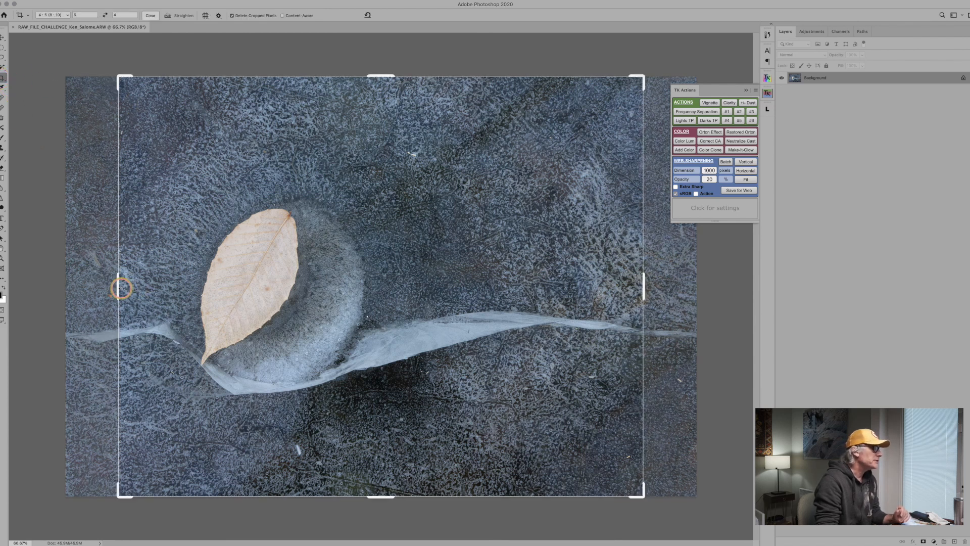
mouse_move(121, 288)
mouse_down()
mouse_move(96, 287)
mouse_move(104, 289)
mouse_up()
drag(658, 289, 642, 289)
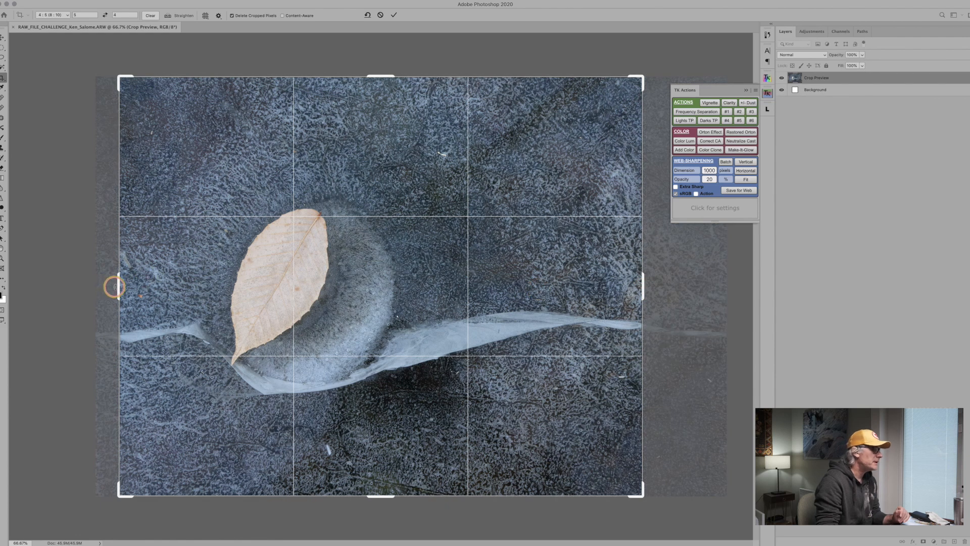
drag(115, 285, 109, 288)
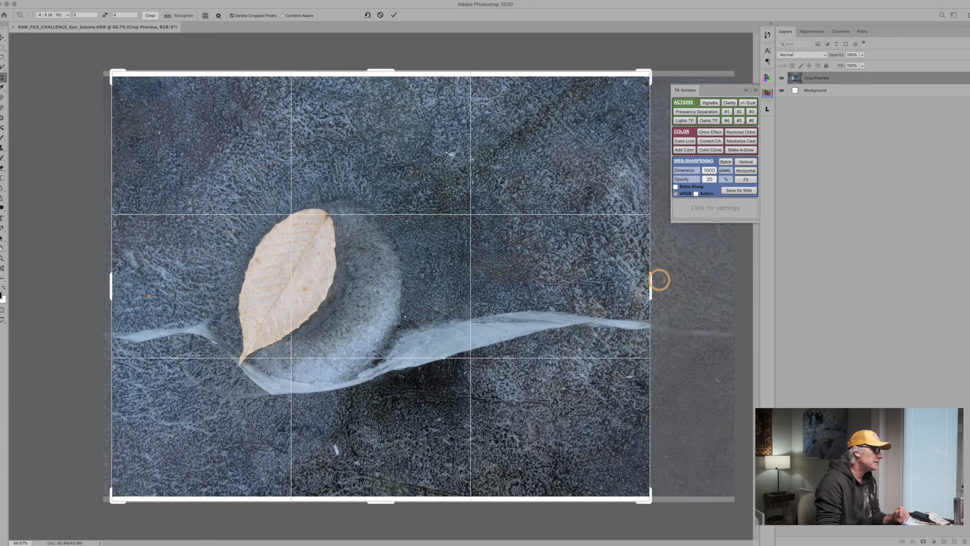
drag(652, 286, 642, 290)
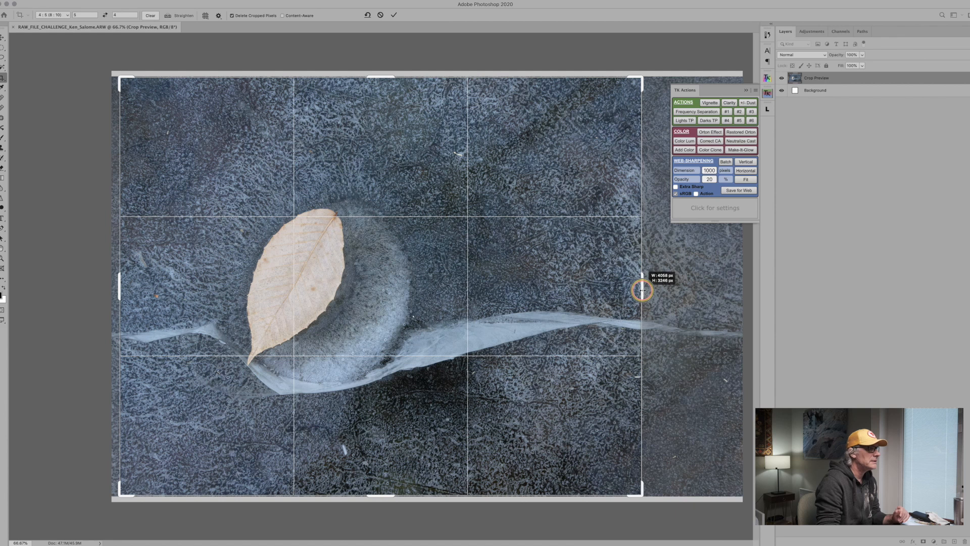
drag(642, 290, 642, 290)
key(Return)
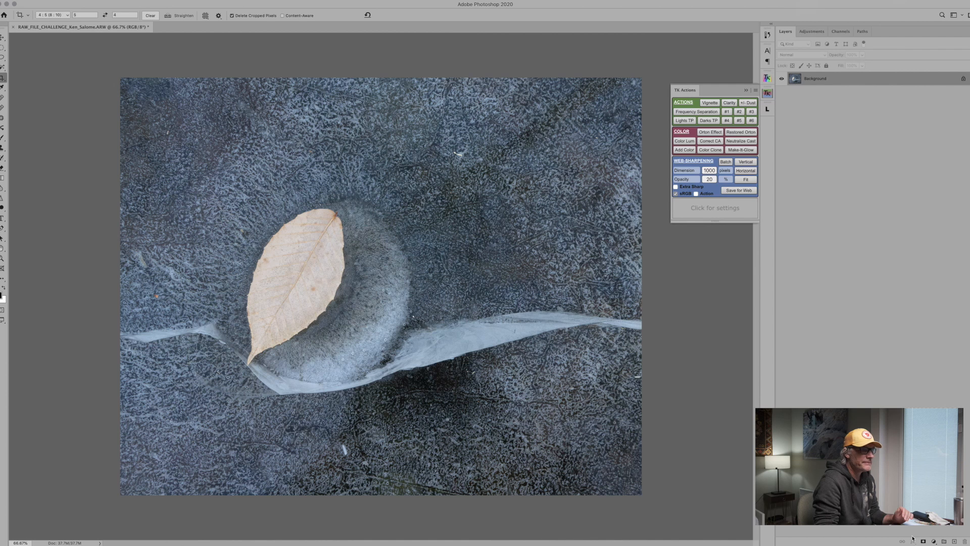
Add an empty layer for retouching and ready the Spot Healing Brush at the white fleck in the upper part of the image.
click(955, 541)
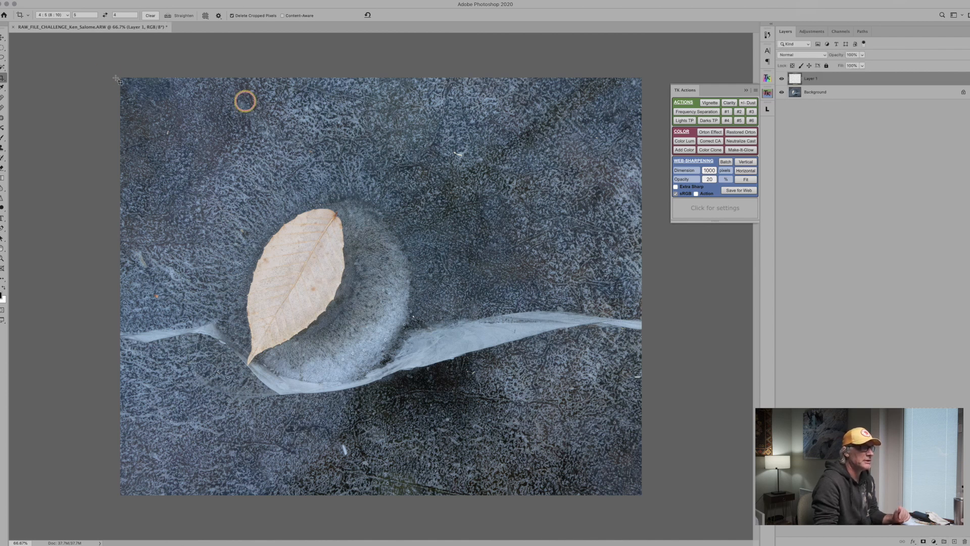
click(2, 98)
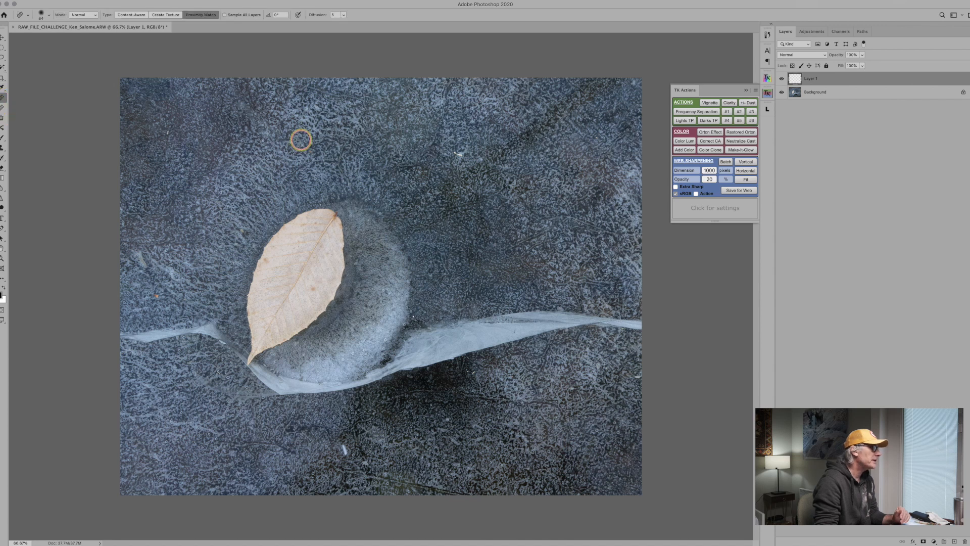
key(z)
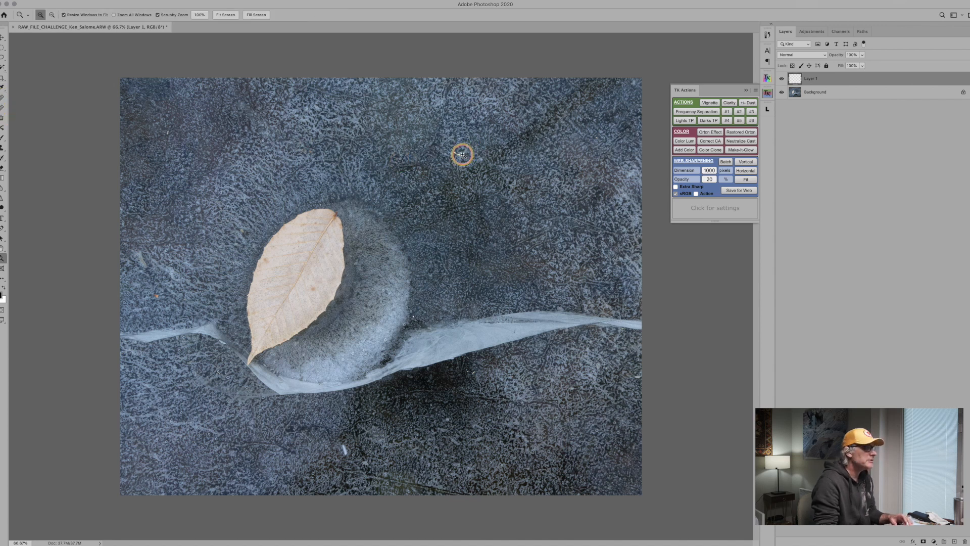
click(460, 154)
click(462, 157)
click(462, 156)
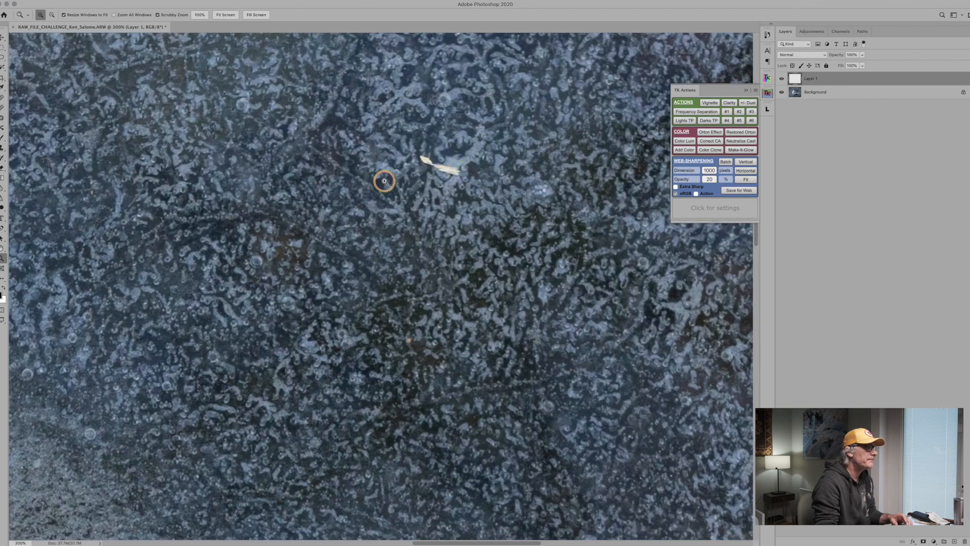
click(3, 99)
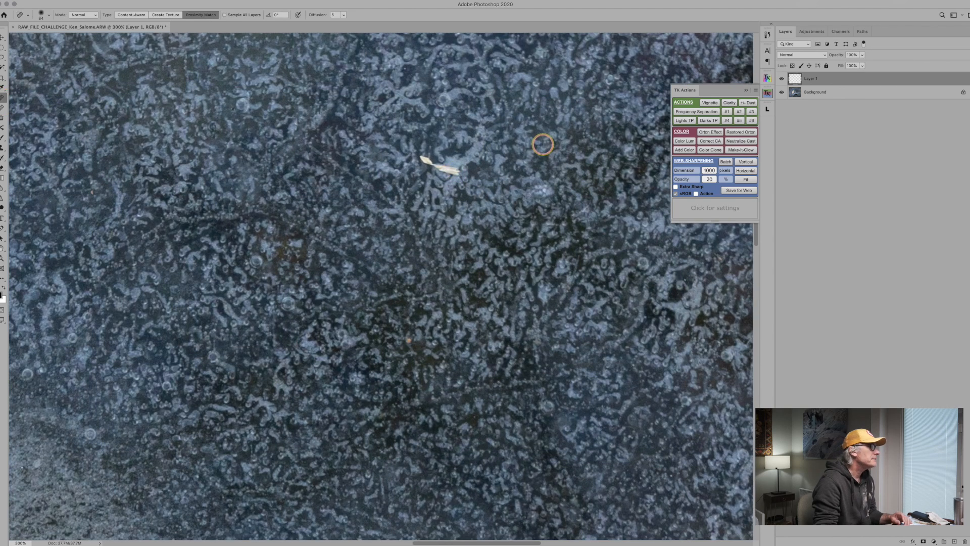
Heal out the white fleck above the ice band using a smaller Spot Healing Brush with Sample All Layers enabled.
key(bracketleft)
key(bracketleft)
key(bracketleft)
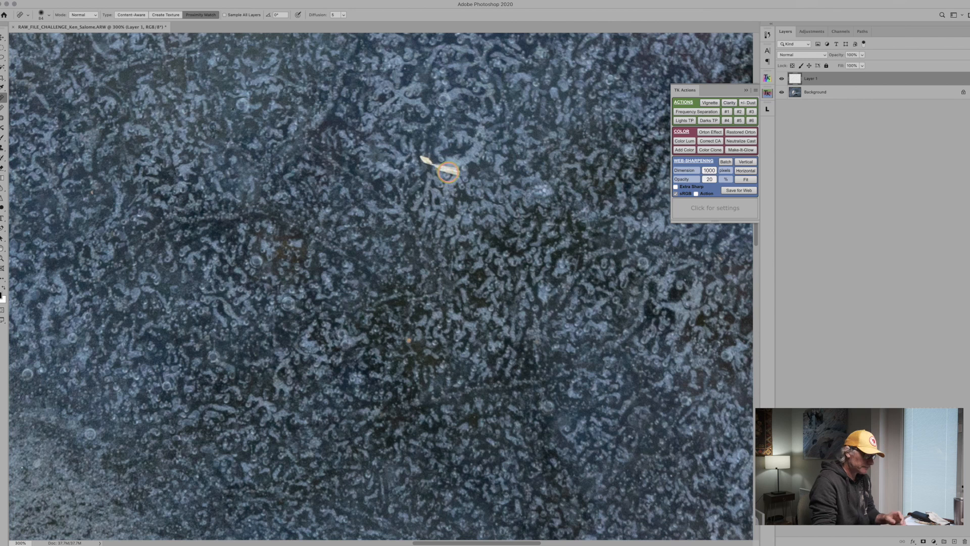
key(bracketleft)
key(bracketleft)
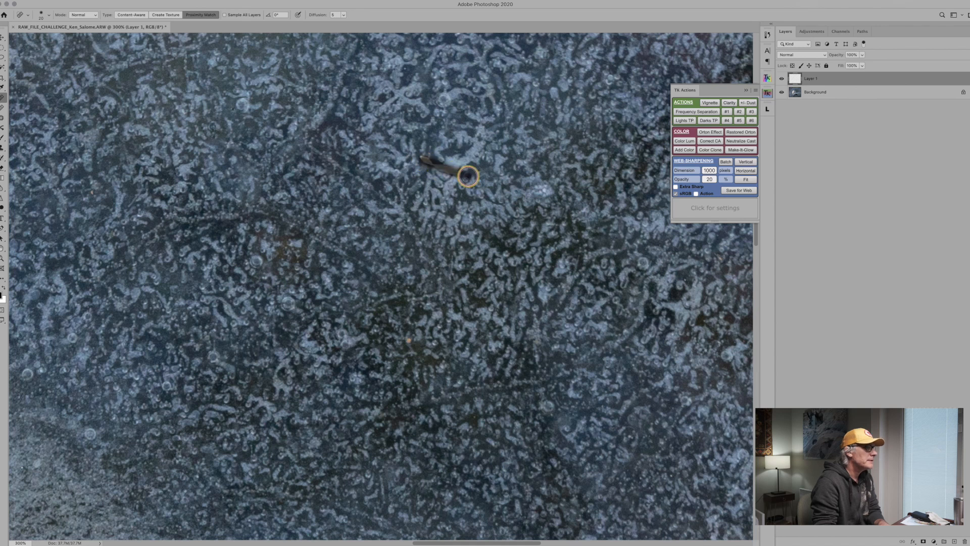
mouse_move(415, 157)
mouse_down()
mouse_move(468, 175)
mouse_move(416, 157)
mouse_move(456, 173)
mouse_move(430, 161)
mouse_up()
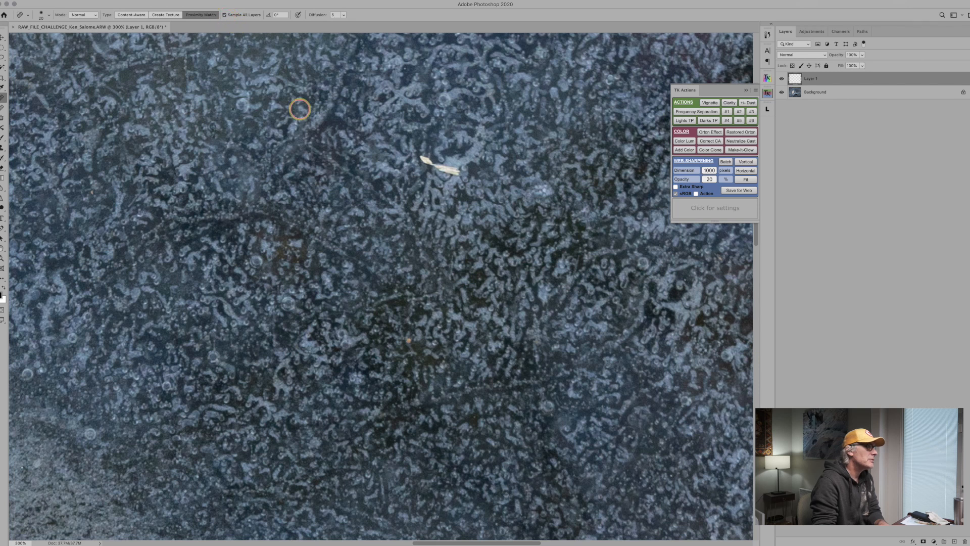
mouse_move(423, 157)
mouse_down()
mouse_move(457, 169)
mouse_move(420, 156)
mouse_move(444, 162)
mouse_up()
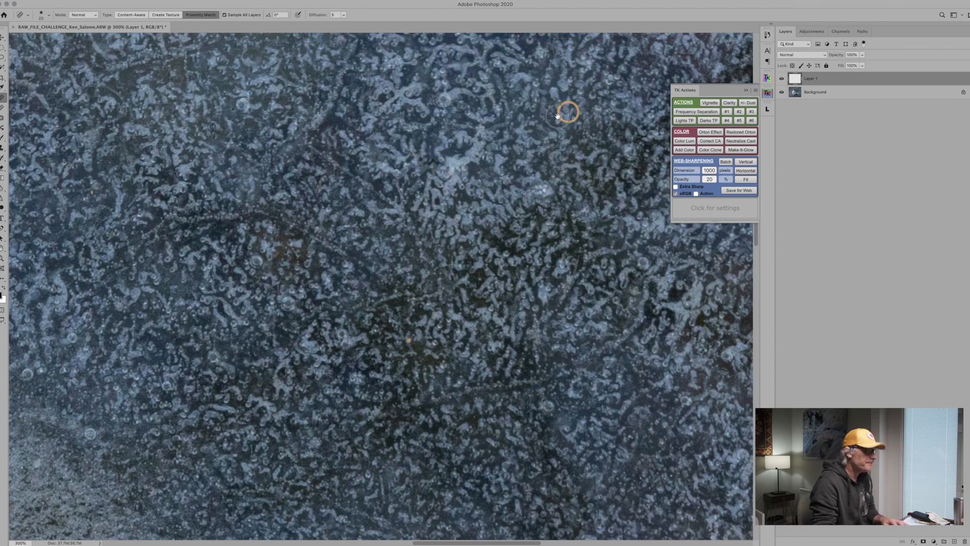
Heal out the small dark speck in the photo's upper right area and the streak at the right edge below the ice band.
drag(568, 111, 243, 311)
drag(492, 192, 445, 276)
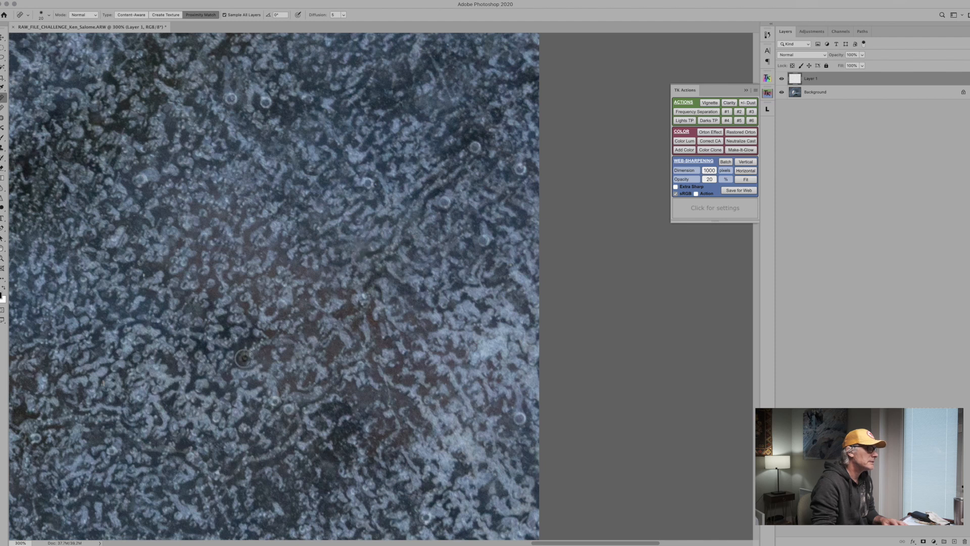
drag(383, 387, 422, 217)
drag(443, 300, 429, 79)
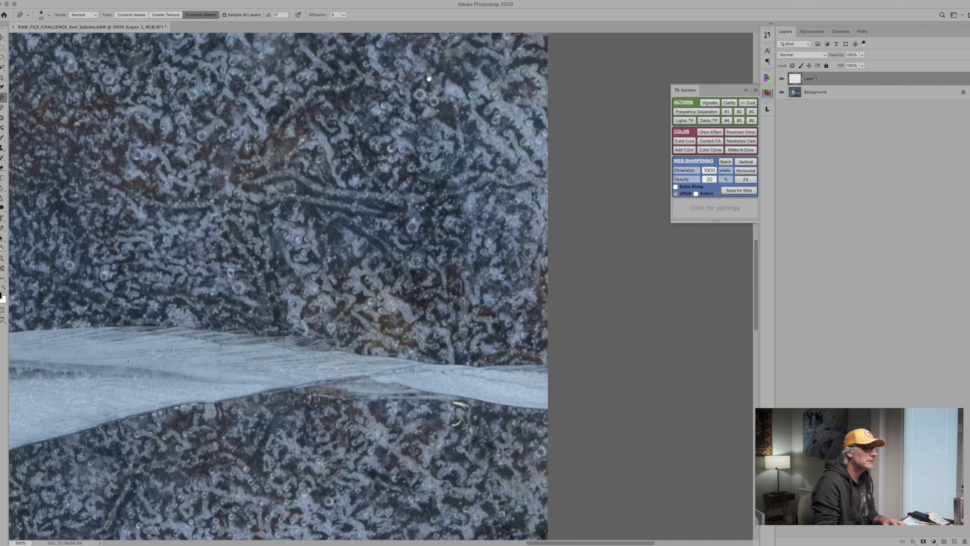
drag(431, 297, 430, 107)
drag(484, 350, 490, 276)
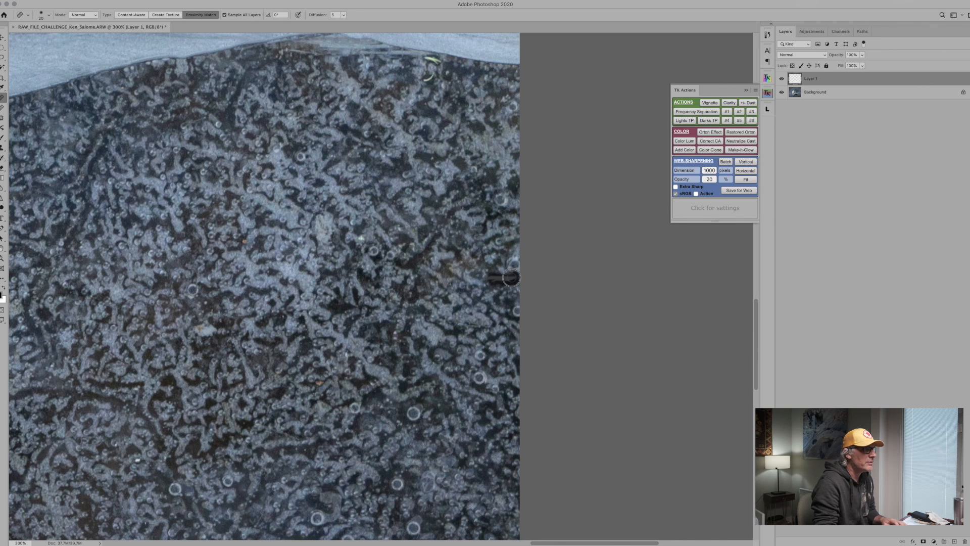
Heal out the white elongated fragment in the dark ice near the bottom edge of the photo.
drag(301, 342, 431, 84)
drag(496, 322, 437, 123)
drag(207, 209, 580, 322)
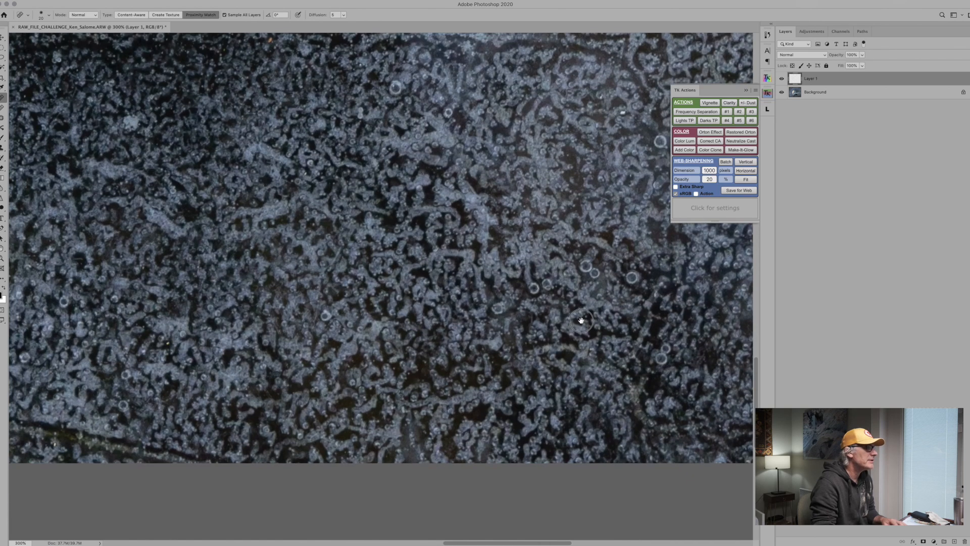
drag(262, 314, 669, 301)
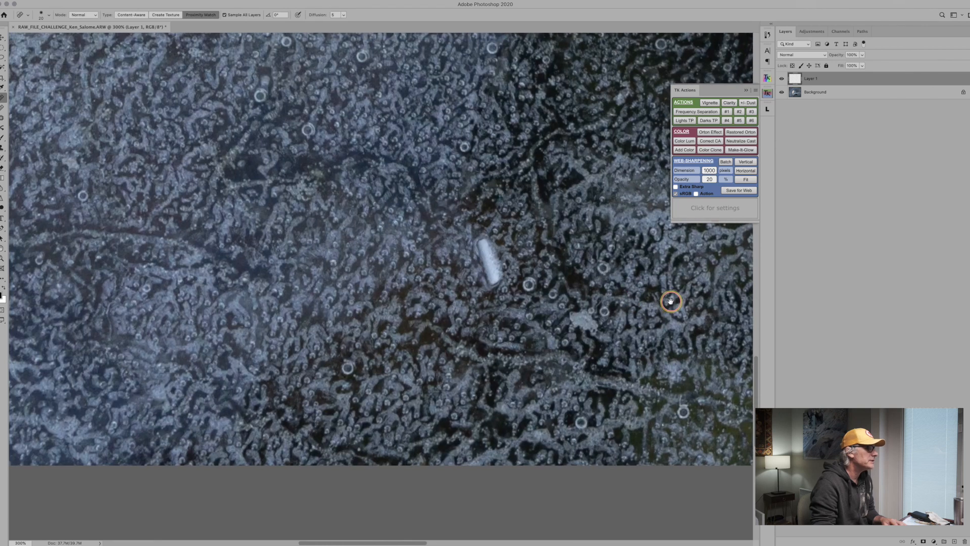
drag(480, 245, 496, 272)
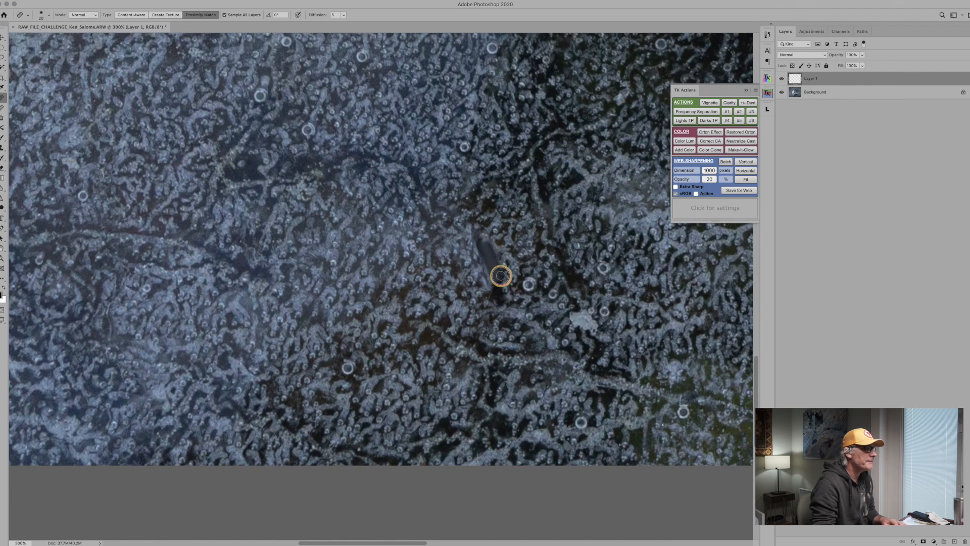
drag(484, 235, 491, 283)
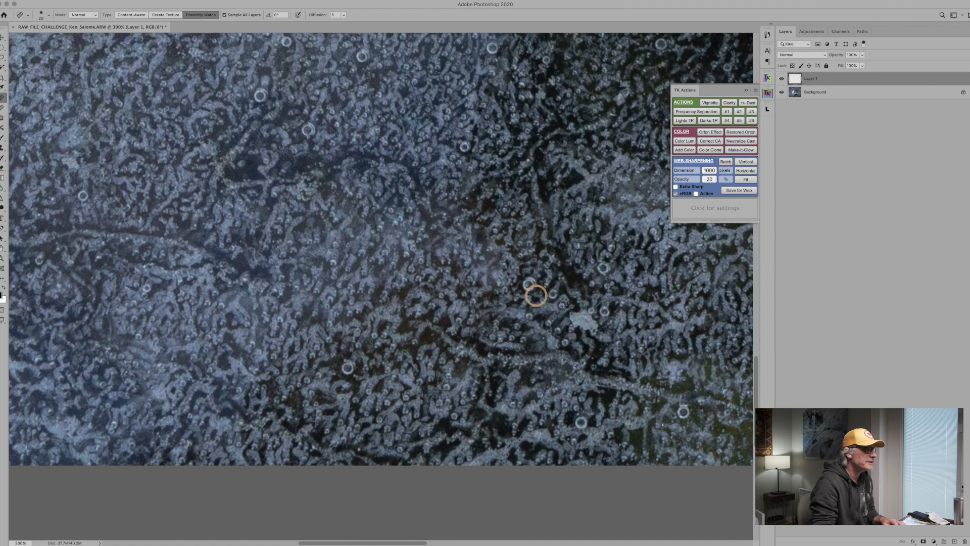
Heal out the dark sliver on the white ice band and the pale flecks in the dark ice just below it.
drag(209, 211, 521, 212)
drag(272, 218, 285, 394)
drag(539, 329, 157, 329)
drag(560, 287, 214, 296)
drag(635, 272, 303, 294)
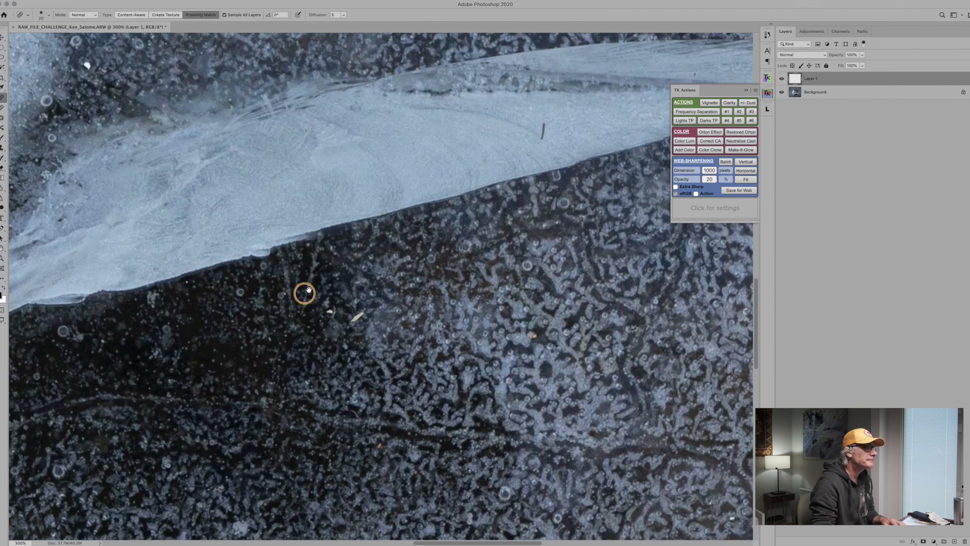
drag(401, 173, 390, 250)
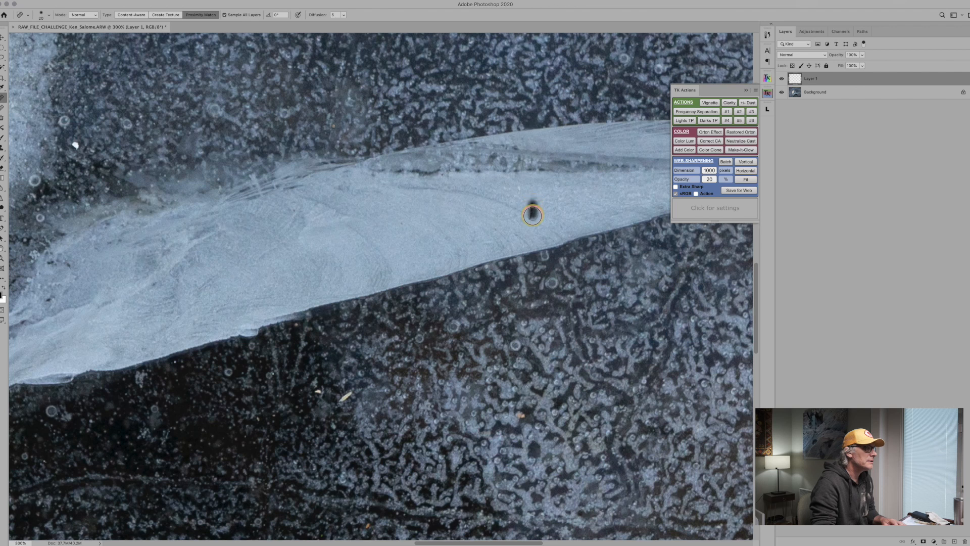
drag(533, 215, 530, 218)
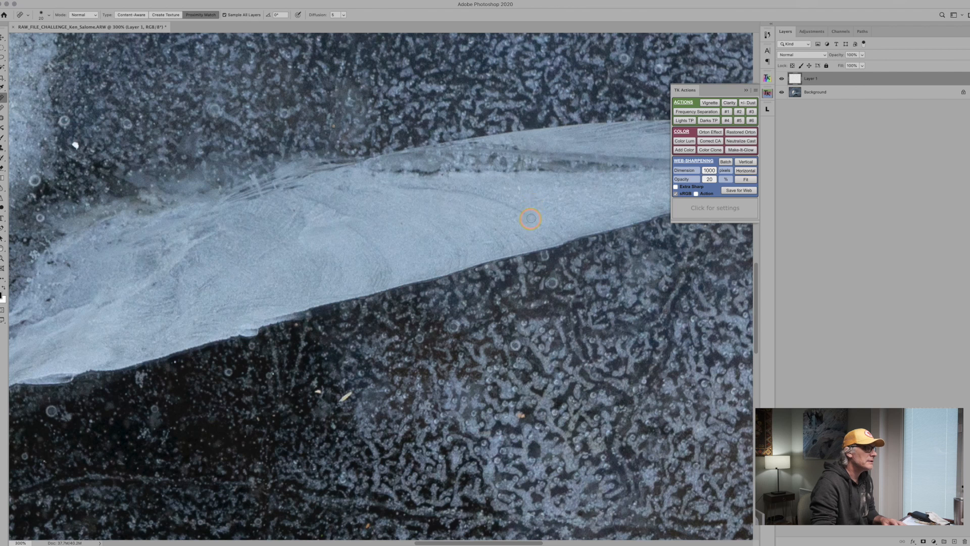
click(337, 398)
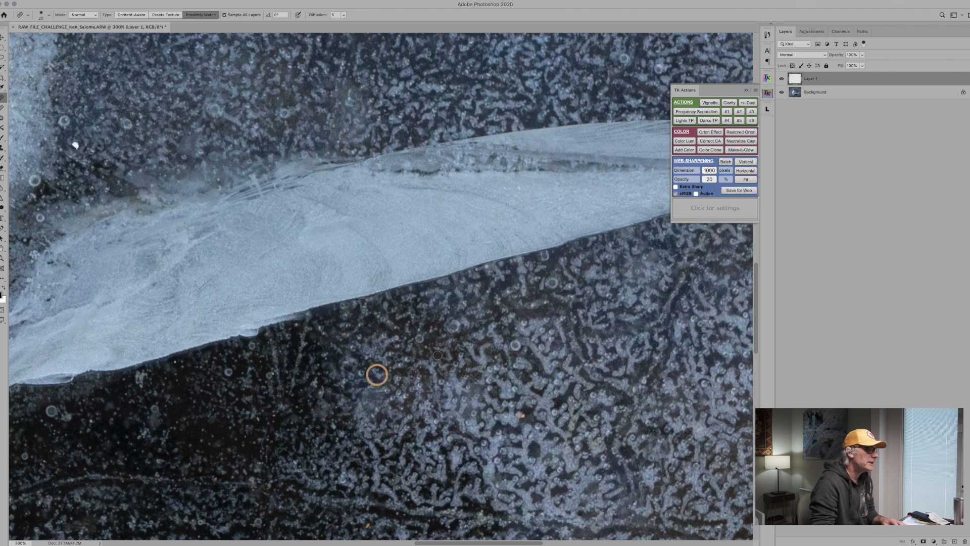
Heal out the yellow fleck in the blue ice to the upper left of the leaf.
drag(540, 264, 429, 463)
mouse_move(493, 244)
mouse_down()
mouse_move(453, 377)
mouse_move(447, 444)
mouse_up()
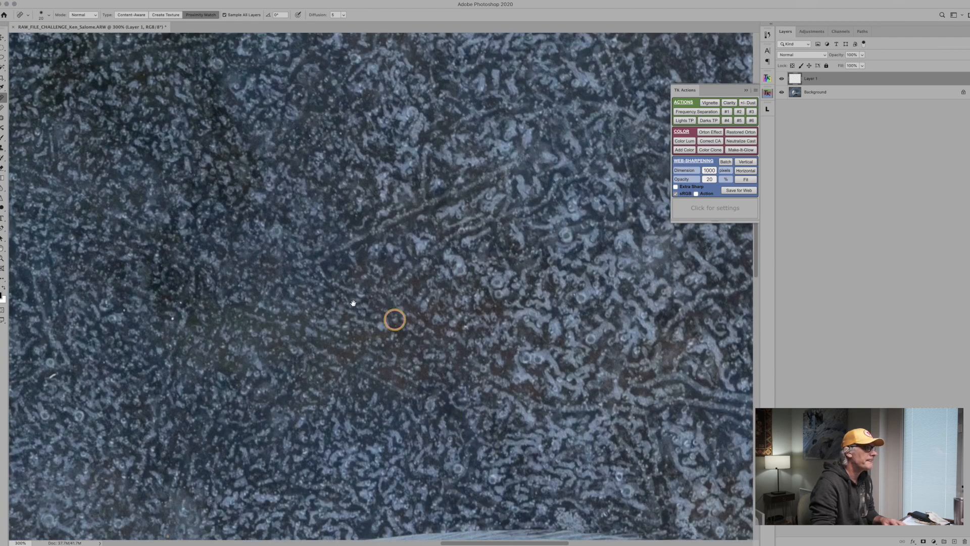
mouse_move(288, 299)
mouse_down()
mouse_move(664, 415)
mouse_move(740, 424)
mouse_up()
drag(214, 320, 635, 363)
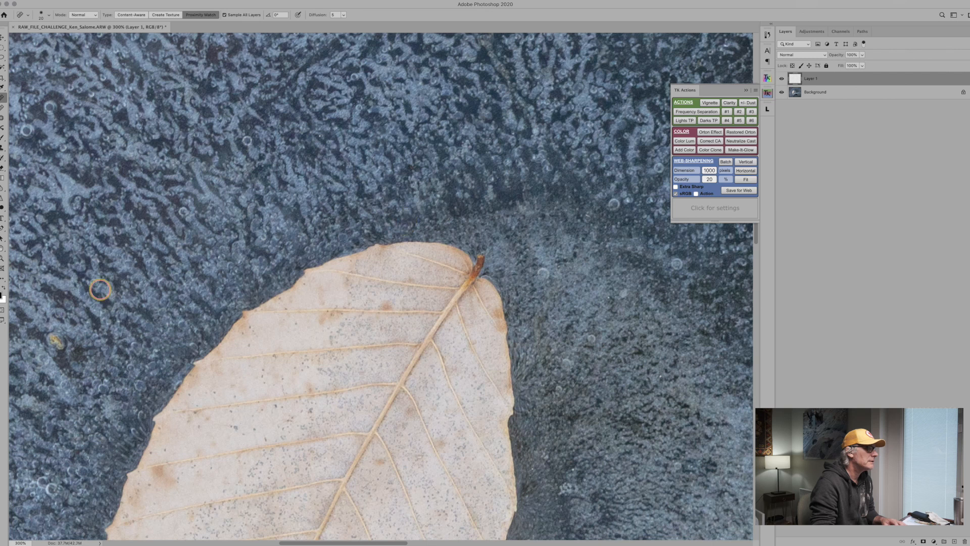
drag(100, 290, 461, 189)
drag(444, 233, 444, 234)
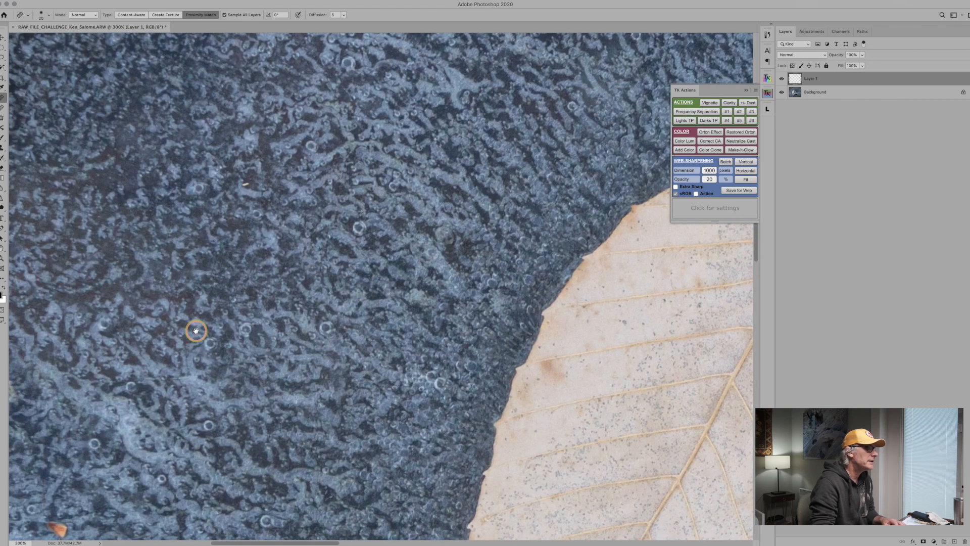
Examine the ice along the photo's left side and top for remaining specks, ending on a view of the whole image.
drag(195, 329, 416, 172)
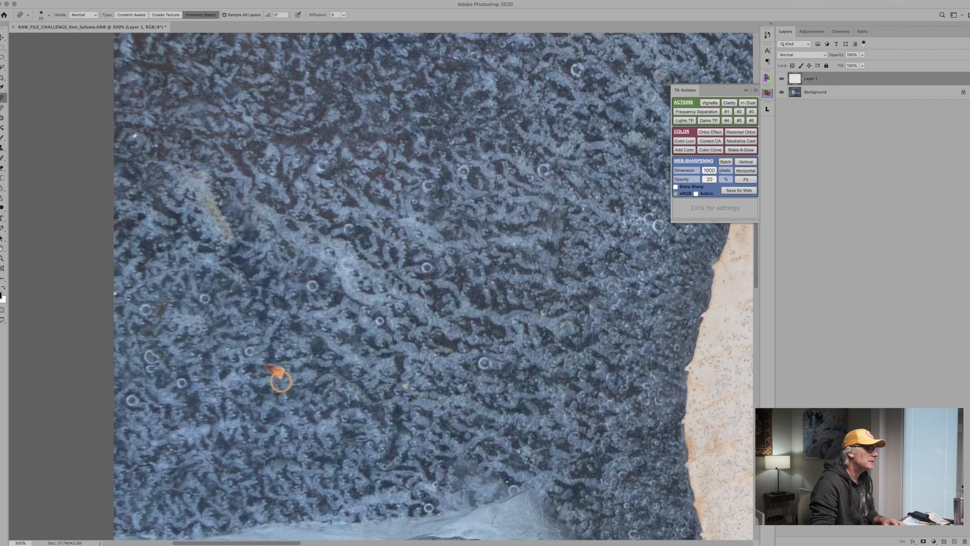
mouse_move(368, 195)
mouse_down()
mouse_move(350, 225)
mouse_move(335, 478)
mouse_up()
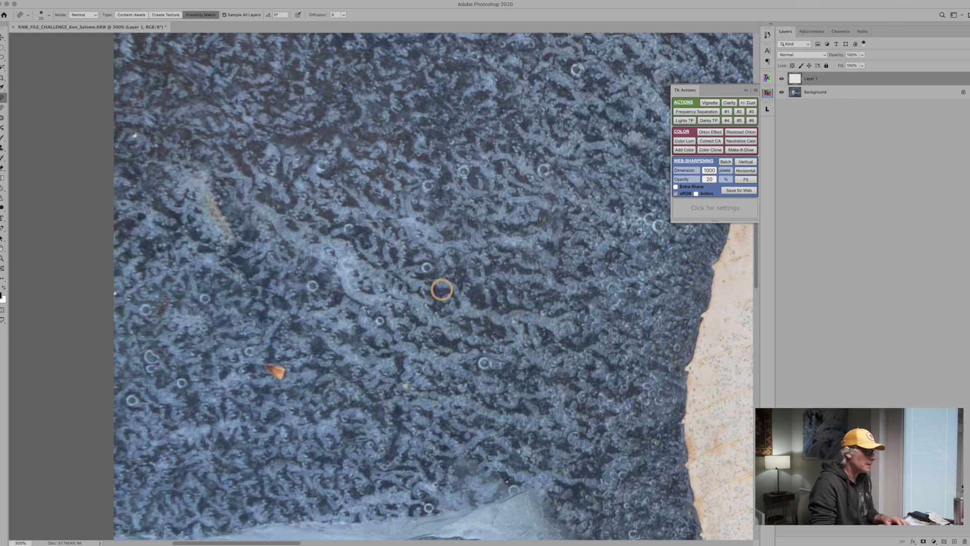
drag(401, 138, 399, 410)
drag(497, 210, 486, 385)
drag(400, 172, 418, 347)
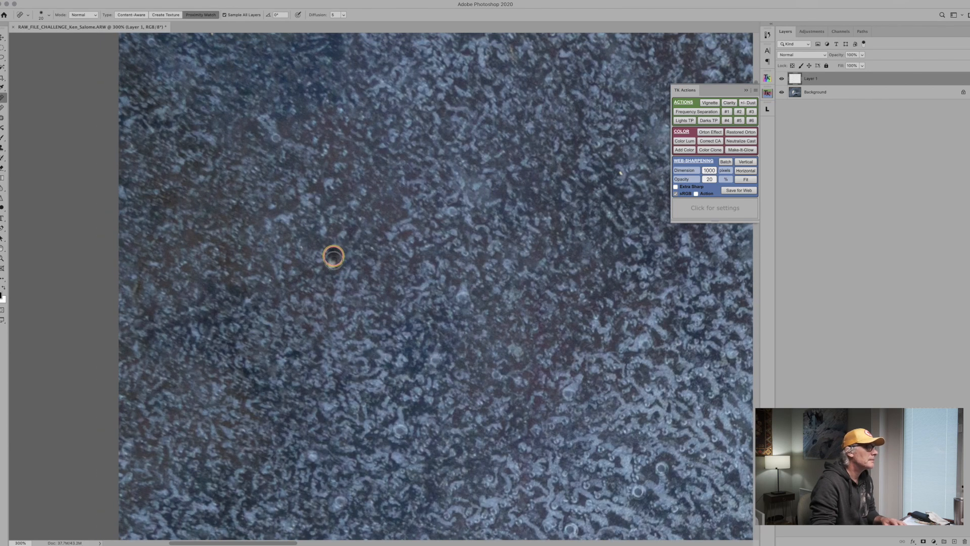
drag(579, 303, 316, 302)
drag(420, 318, 186, 282)
key(z)
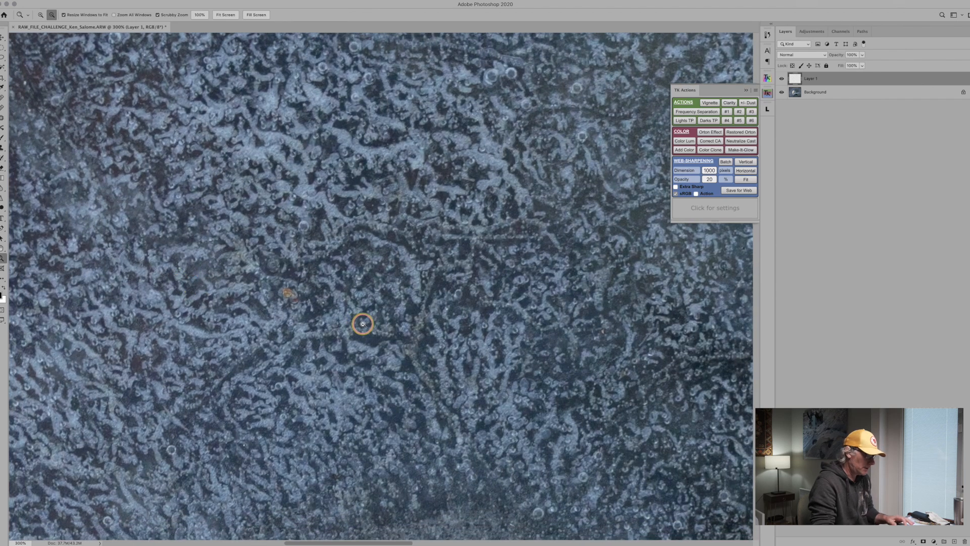
alt+click(363, 324)
alt+click(363, 324)
alt+click(362, 323)
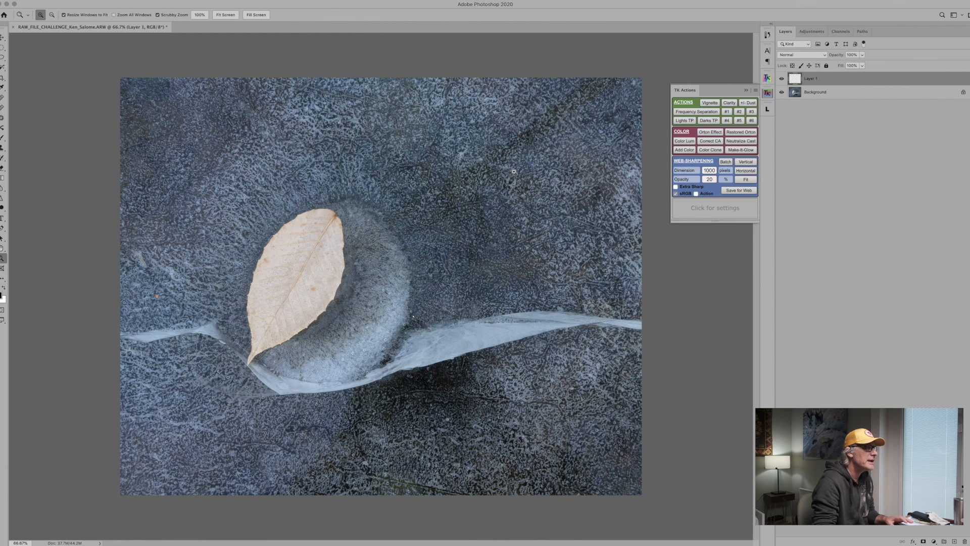
Add a Curves adjustment layer above the retouching layer and activate its on-image adjustment tool.
click(812, 32)
click(415, 198)
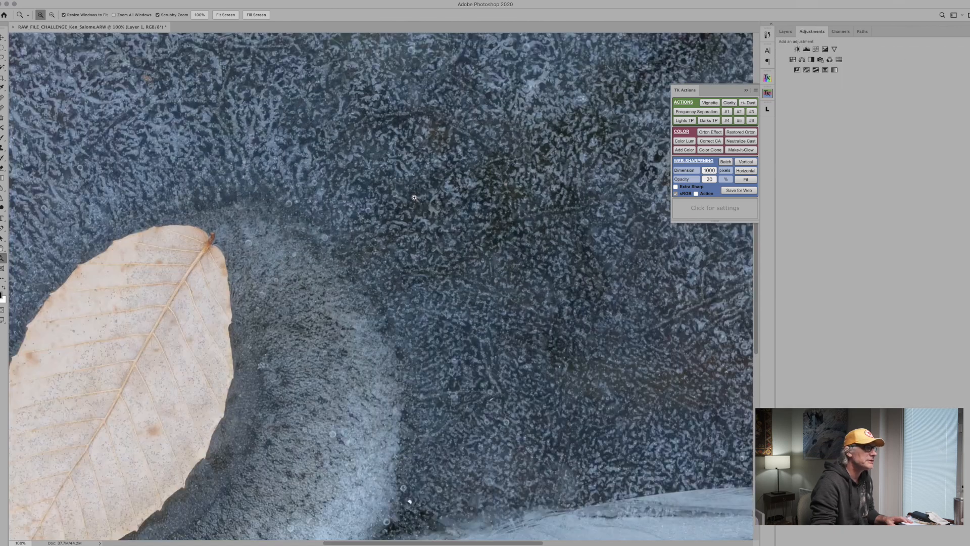
click(298, 161)
click(267, 157)
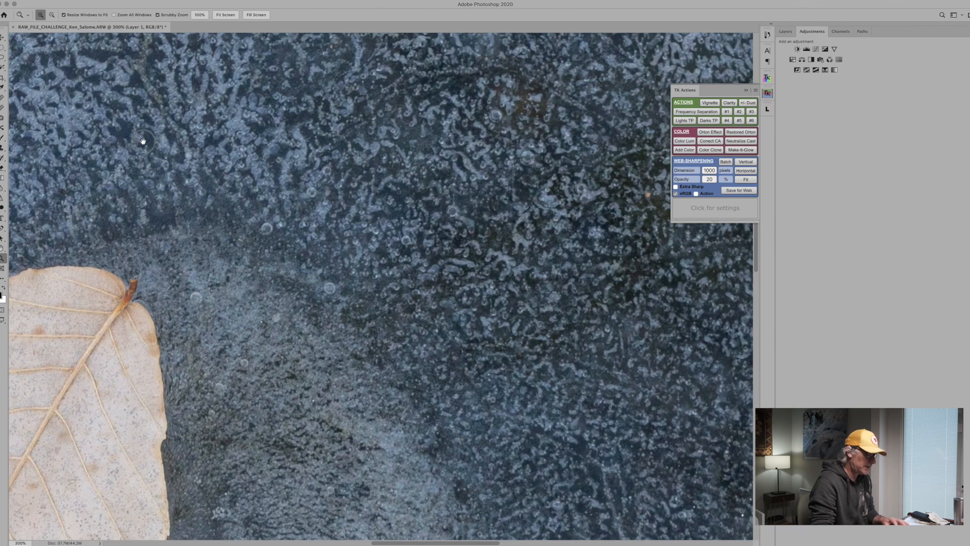
drag(140, 137, 761, 327)
click(820, 58)
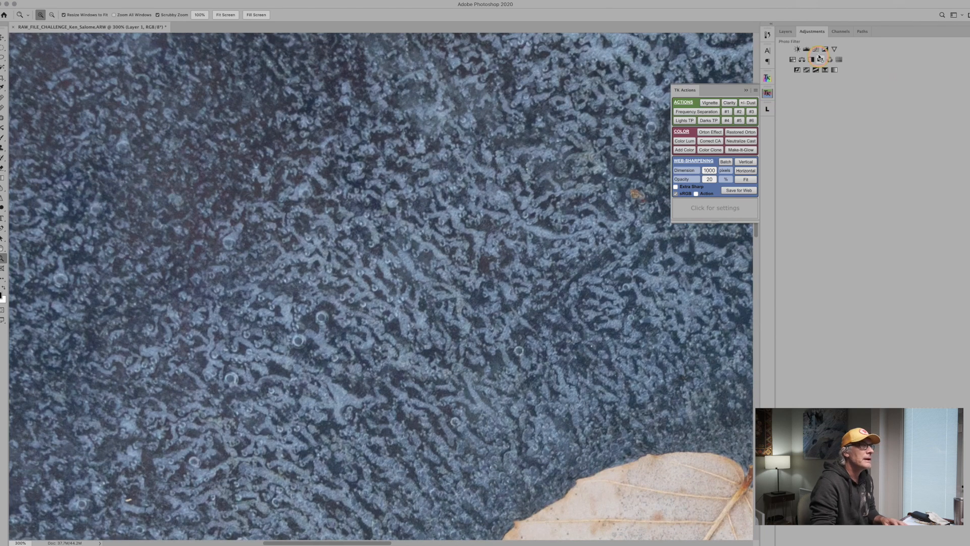
click(817, 51)
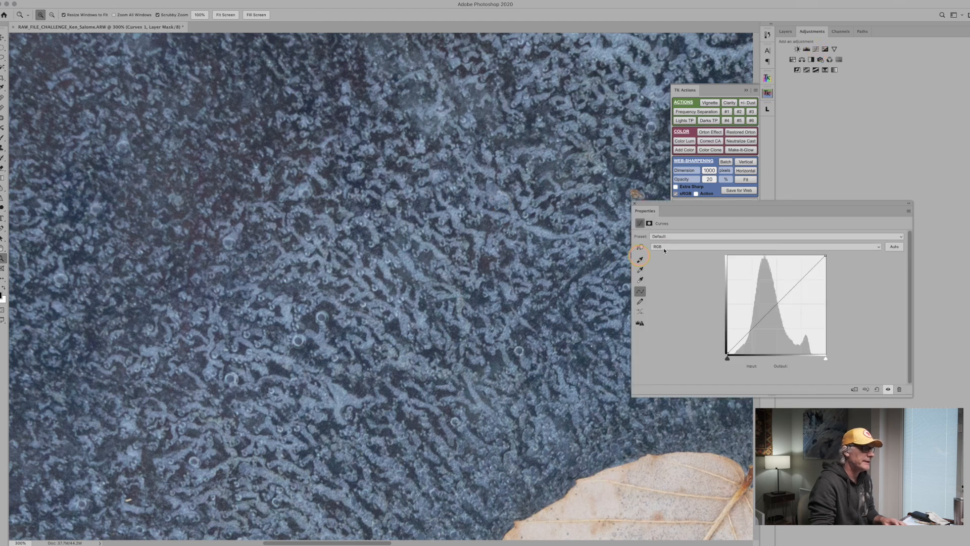
click(640, 248)
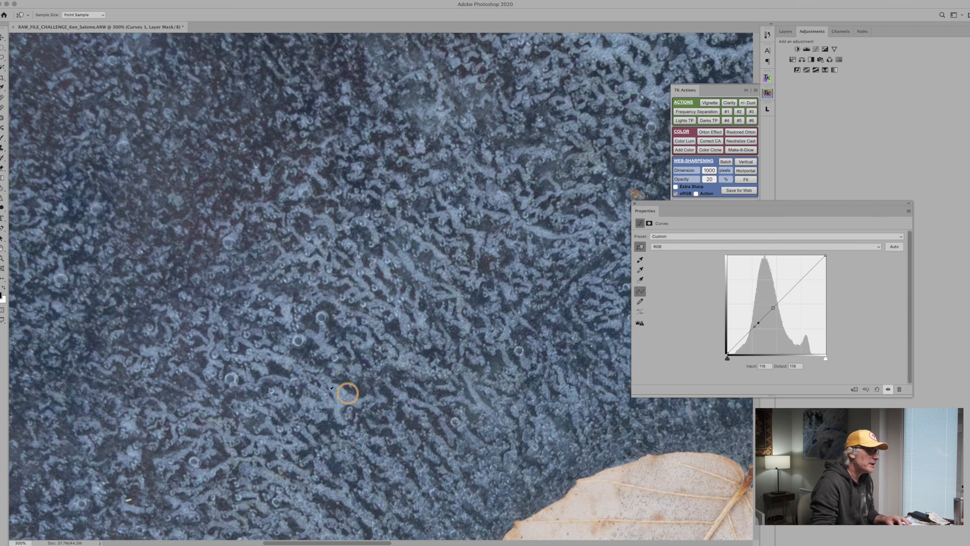
Shape the RGB curve for contrast by anchoring the dark ice tones and moderately raising the upper midtones at about input 136.
drag(301, 401, 216, 145)
drag(464, 403, 59, 244)
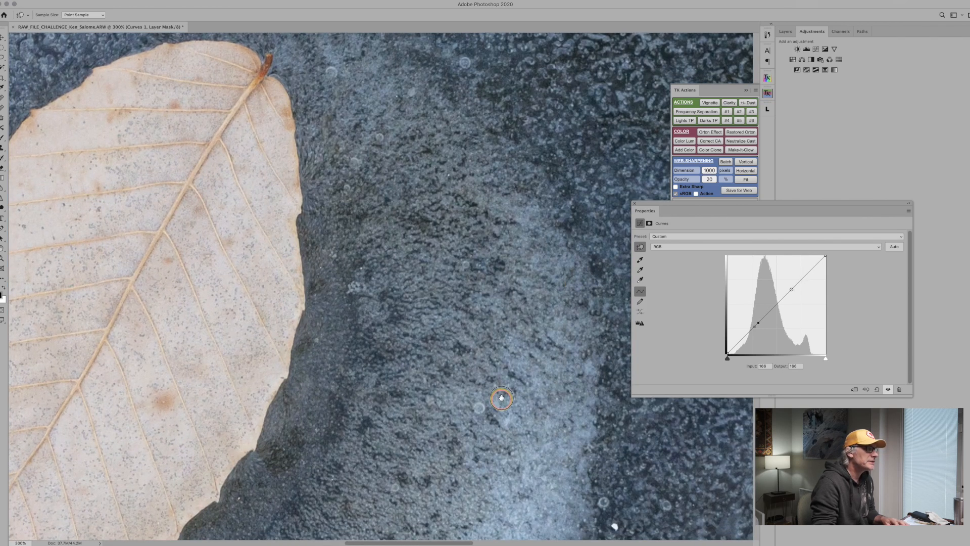
drag(502, 399, 353, 190)
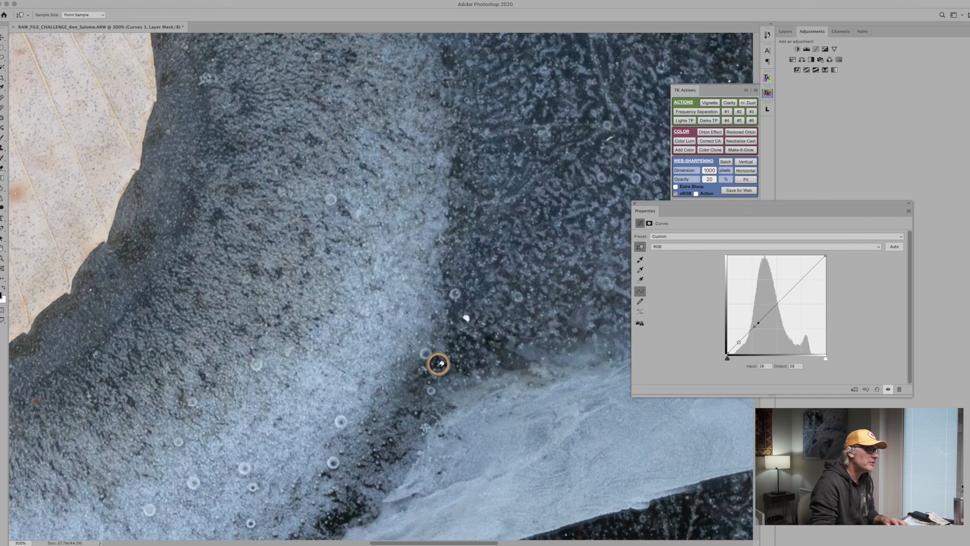
drag(520, 372, 294, 197)
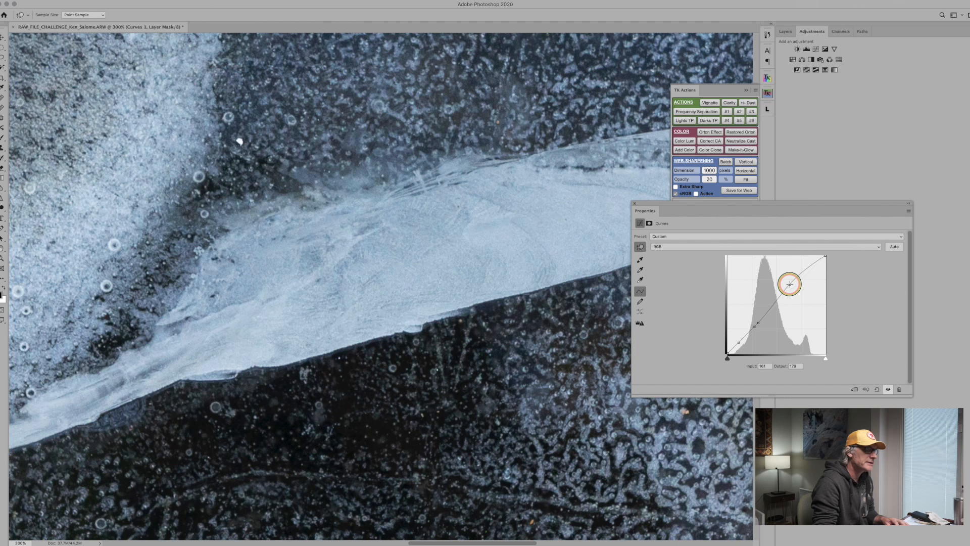
drag(791, 287, 778, 279)
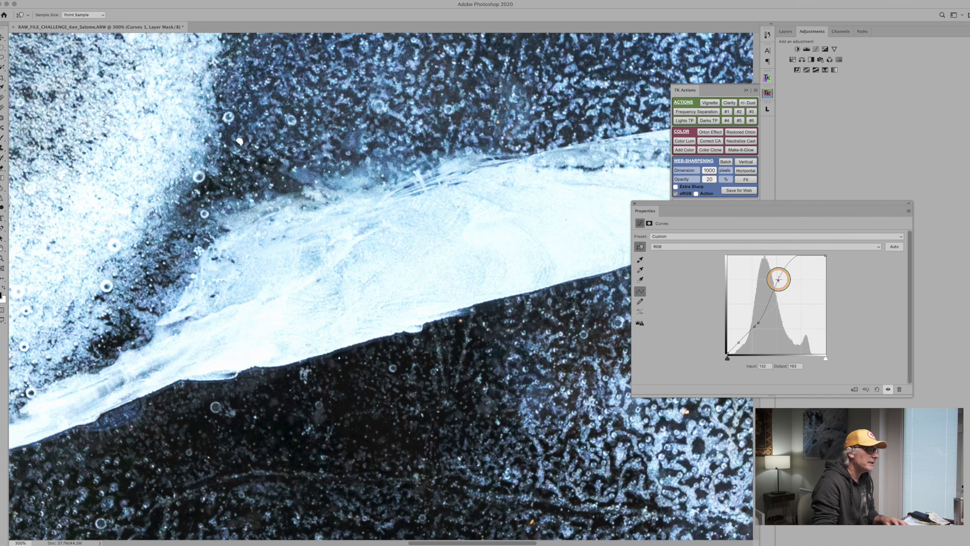
drag(779, 280, 780, 291)
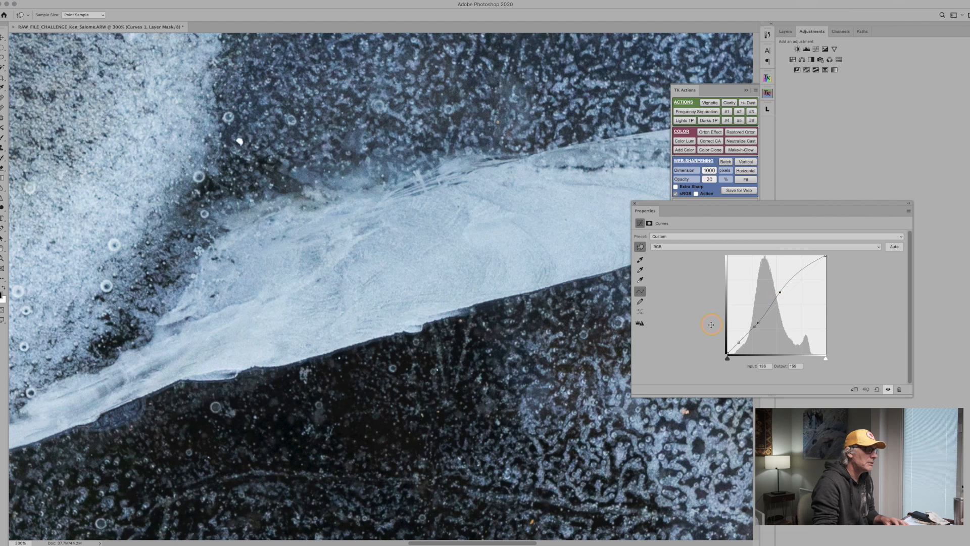
Compare the whole image with the Curves adjustment hidden and shown, leaving it visible.
key(z)
alt+click(330, 239)
alt+click(330, 239)
alt+click(330, 239)
alt+click(330, 239)
alt+click(329, 238)
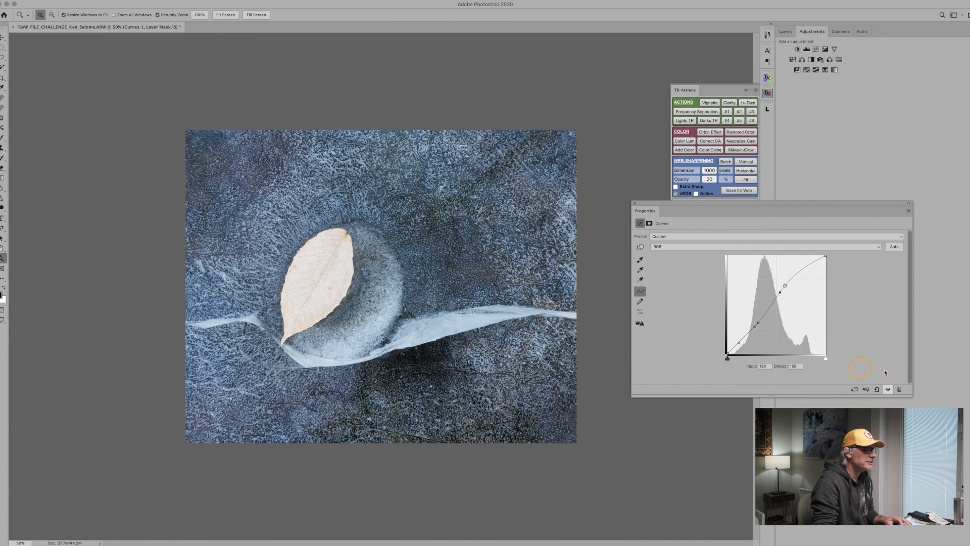
click(888, 389)
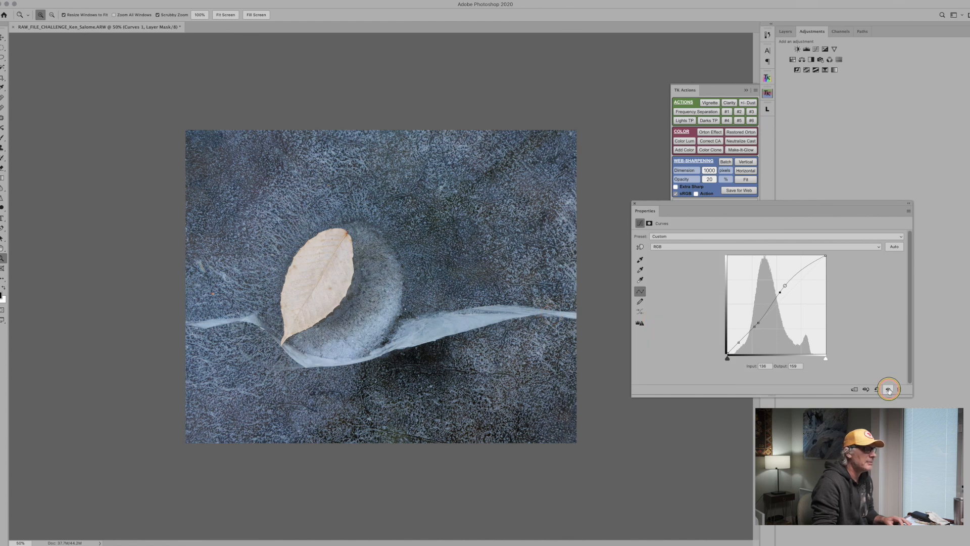
click(888, 390)
click(889, 390)
click(889, 390)
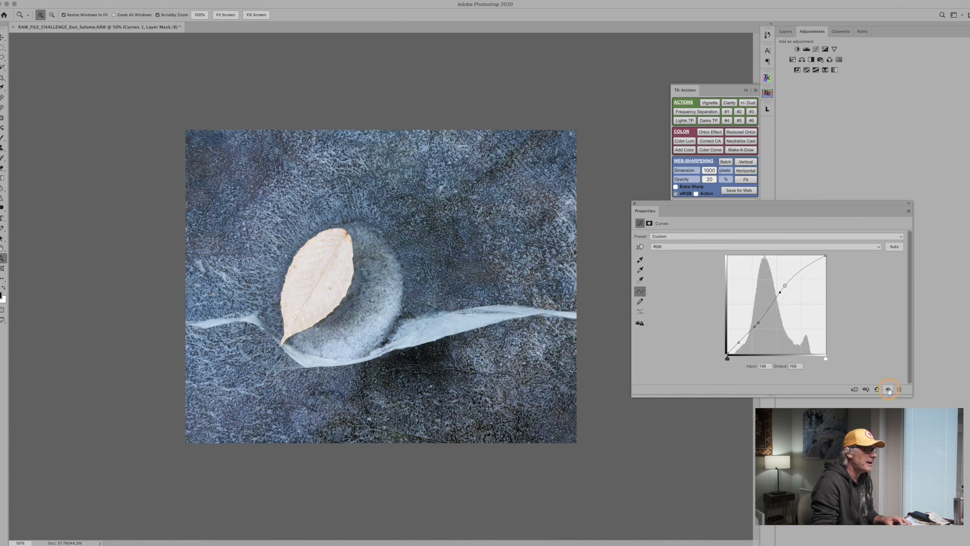
click(889, 389)
click(888, 390)
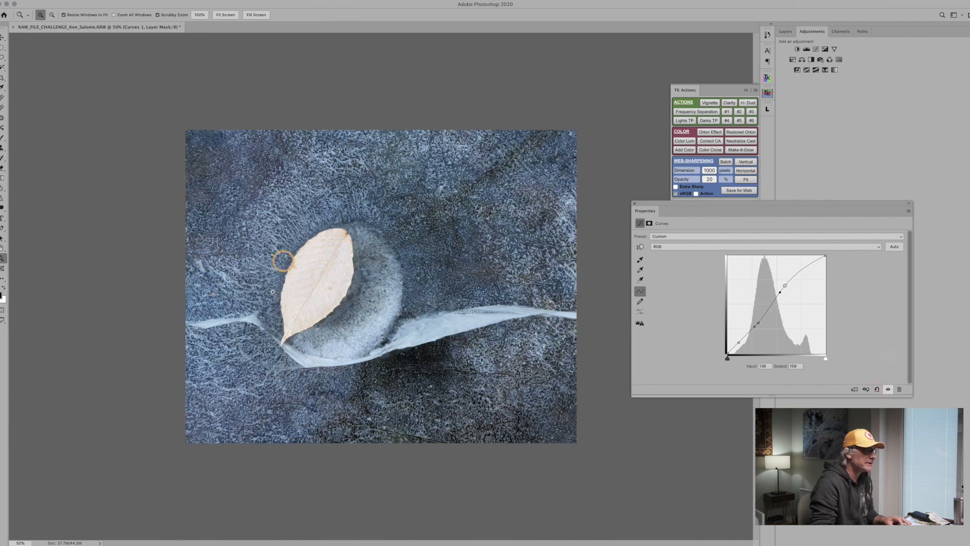
click(889, 389)
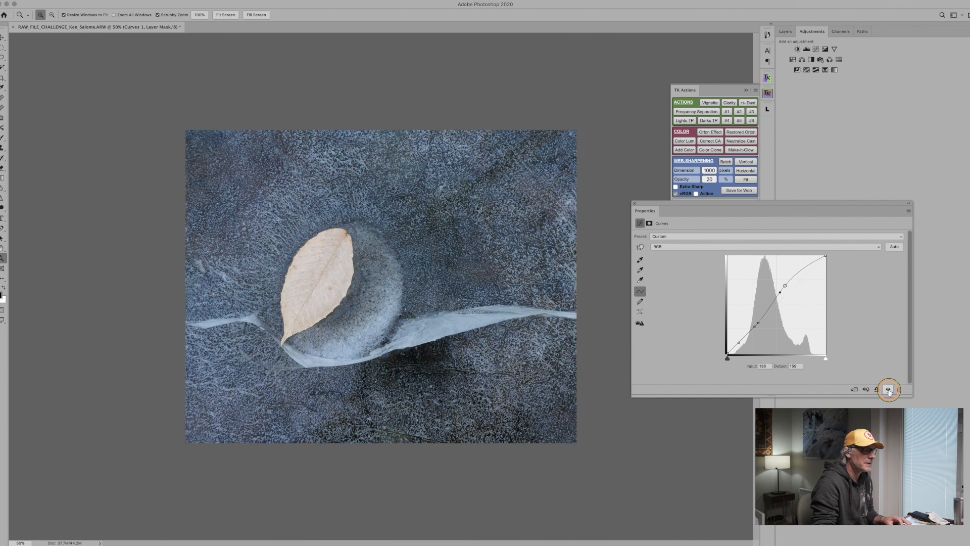
click(889, 390)
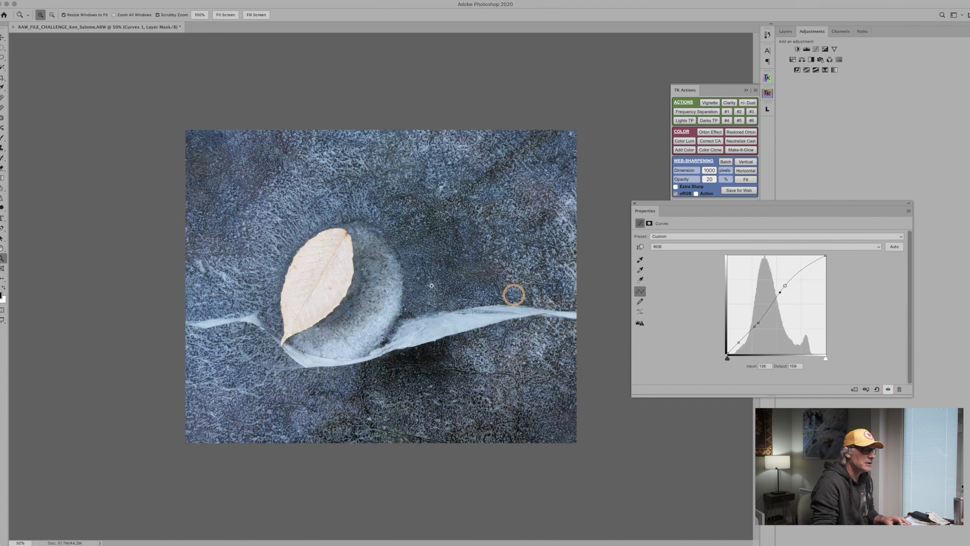
Compare the photo without and with the Curves adjustment, closing its properties and leaving the layer visible in the layer list.
click(889, 389)
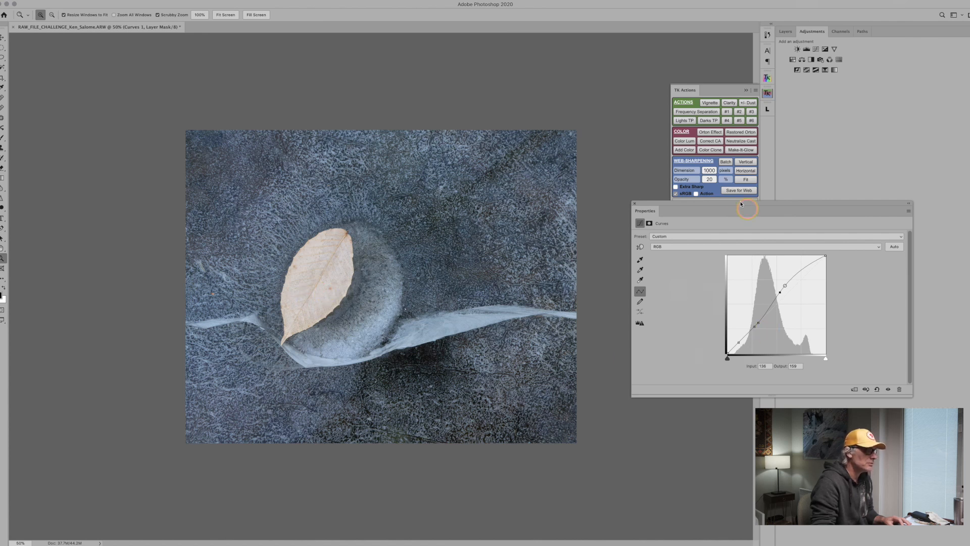
click(634, 204)
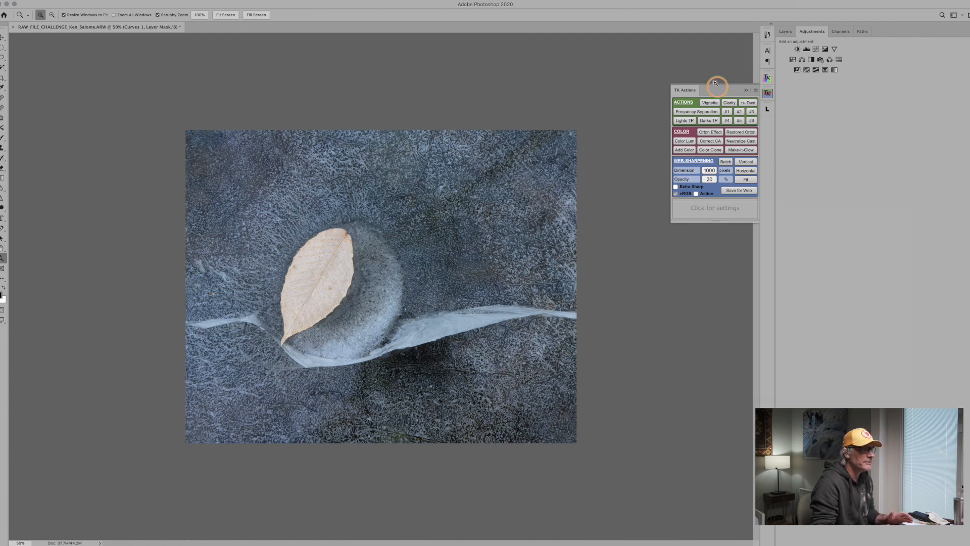
click(784, 31)
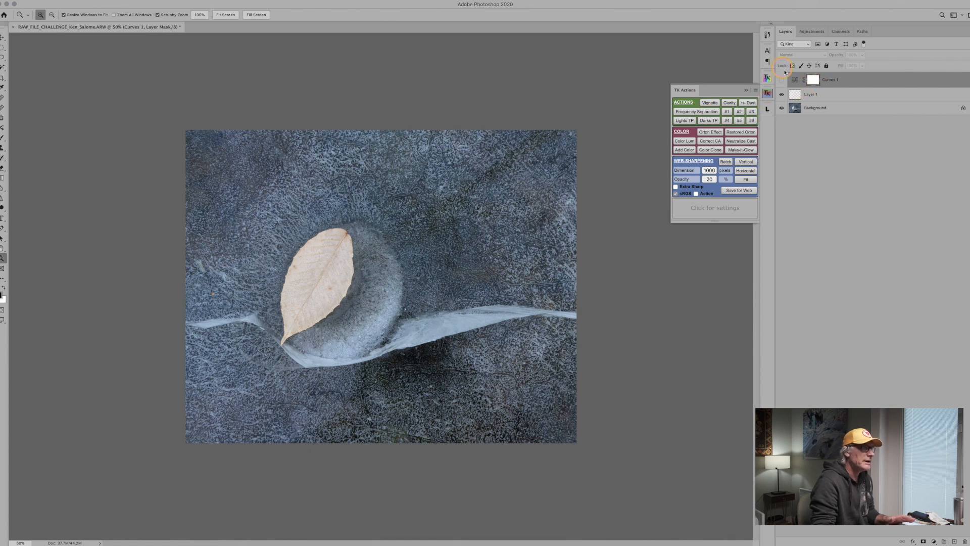
click(781, 80)
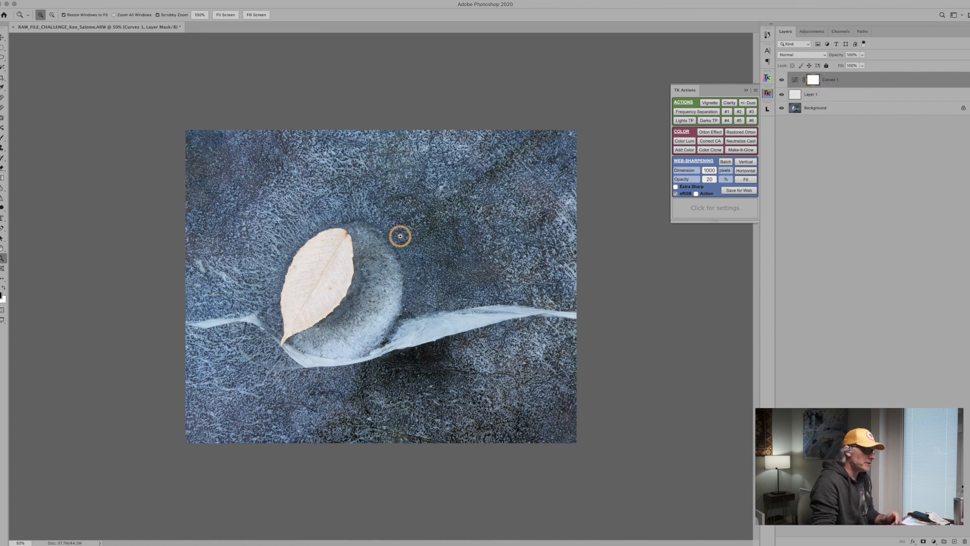
Paint black over the whole leaf on the Curves mask with a soft brush at 48% opacity to remove the adjustment there.
key(b)
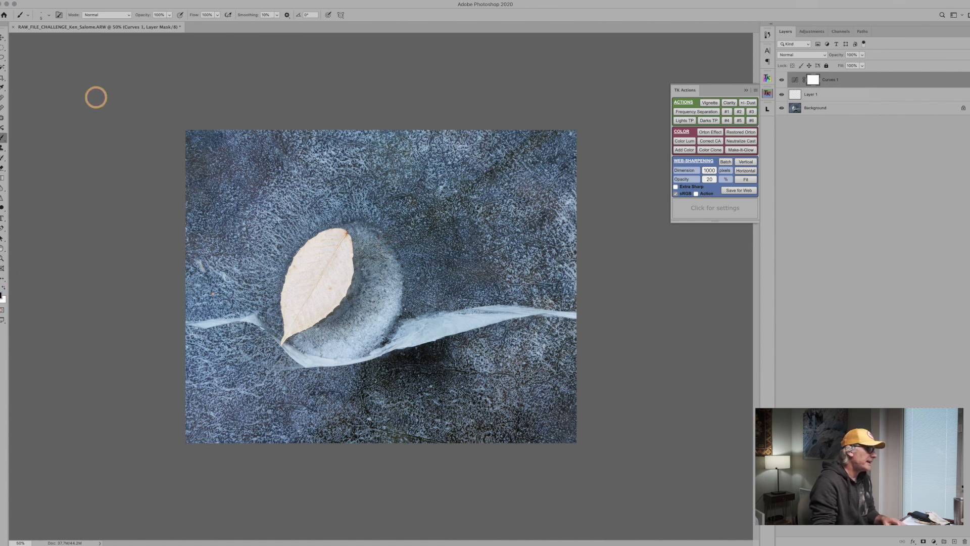
click(170, 15)
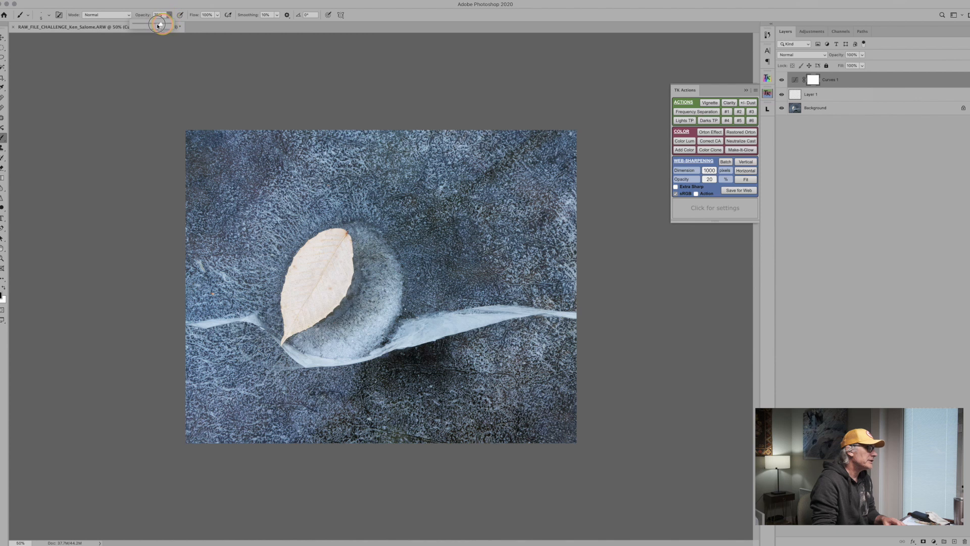
drag(158, 25, 146, 30)
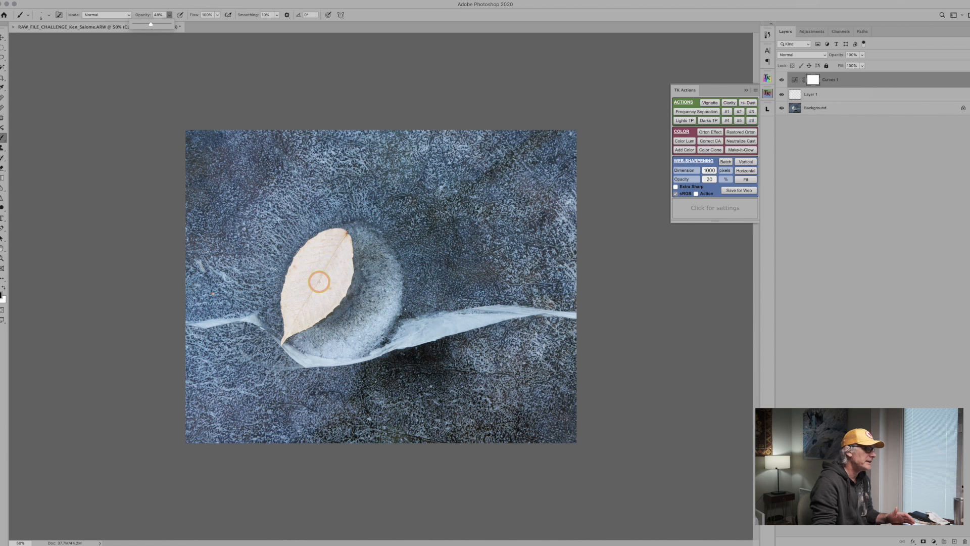
mouse_move(317, 277)
mouse_down()
mouse_move(330, 279)
mouse_move(316, 324)
mouse_move(309, 168)
mouse_move(320, 173)
mouse_up()
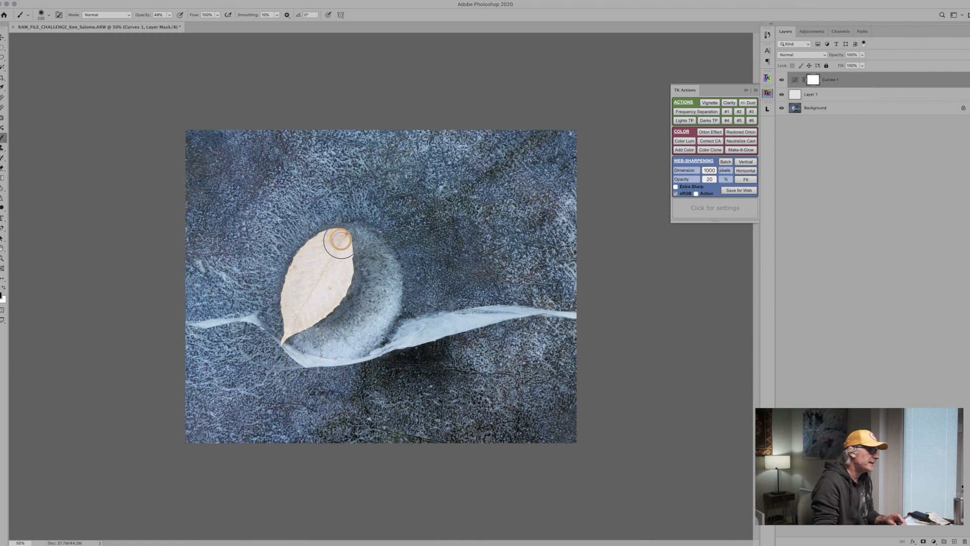
mouse_move(341, 277)
mouse_down()
mouse_move(295, 322)
mouse_move(323, 297)
mouse_move(310, 311)
mouse_move(326, 259)
mouse_move(290, 329)
mouse_move(310, 255)
mouse_move(293, 290)
mouse_move(332, 241)
mouse_move(342, 261)
mouse_move(331, 303)
mouse_move(297, 323)
mouse_move(324, 269)
mouse_move(291, 327)
mouse_move(305, 267)
mouse_move(300, 273)
mouse_move(334, 236)
mouse_move(332, 291)
mouse_move(284, 336)
mouse_up()
mouse_move(294, 284)
mouse_down()
mouse_move(331, 239)
mouse_move(334, 270)
mouse_move(288, 333)
mouse_move(294, 276)
mouse_move(336, 240)
mouse_move(339, 264)
mouse_move(299, 317)
mouse_move(333, 291)
mouse_move(312, 309)
mouse_move(299, 299)
mouse_move(291, 319)
mouse_move(294, 286)
mouse_move(334, 244)
mouse_move(297, 294)
mouse_move(328, 291)
mouse_move(337, 278)
mouse_move(320, 240)
mouse_move(299, 270)
mouse_move(289, 334)
mouse_move(328, 301)
mouse_move(337, 243)
mouse_move(312, 260)
mouse_move(285, 322)
mouse_move(289, 291)
mouse_move(325, 245)
mouse_move(328, 295)
mouse_move(313, 303)
mouse_move(298, 279)
mouse_move(334, 232)
mouse_move(342, 249)
mouse_move(320, 301)
mouse_move(290, 326)
mouse_up()
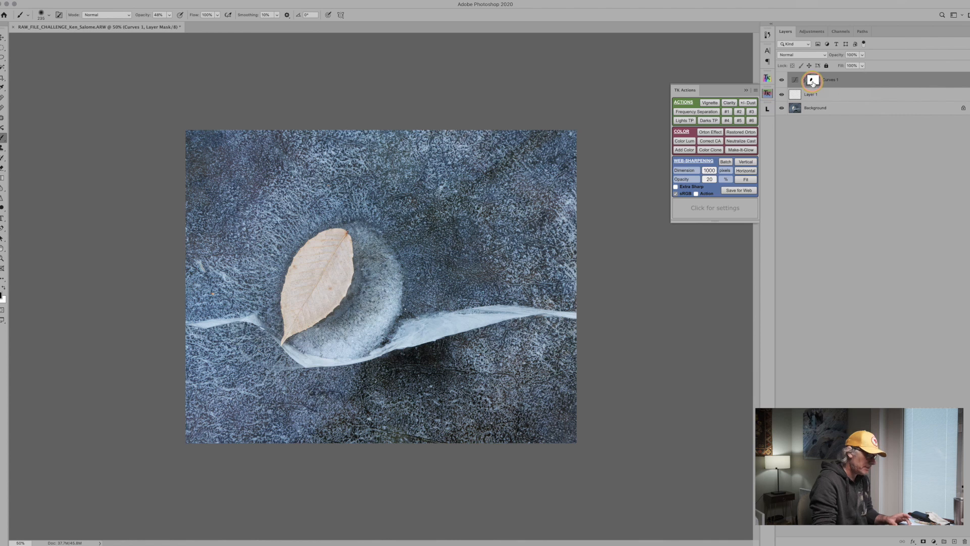
Inspect the painted Curves mask on its own and return to the normal image view.
alt+click(812, 81)
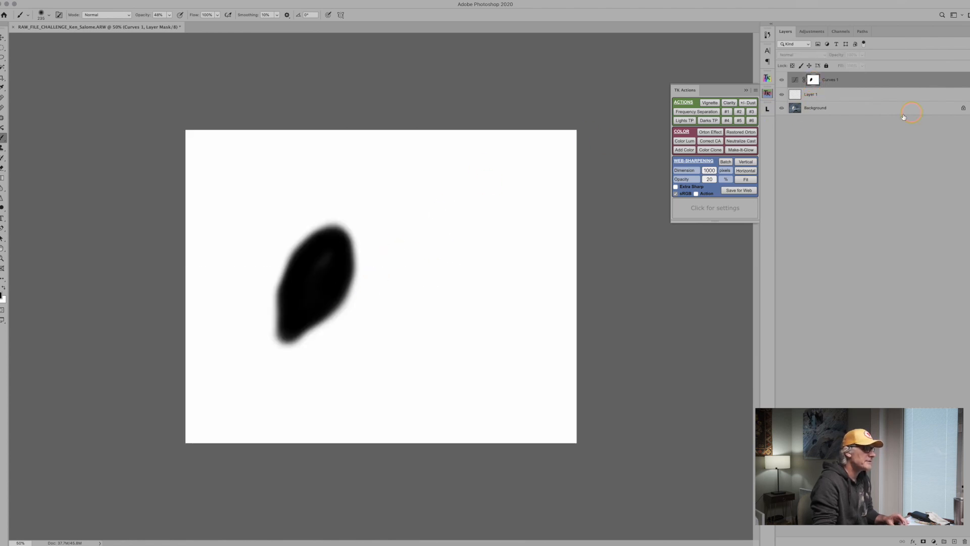
alt+click(813, 81)
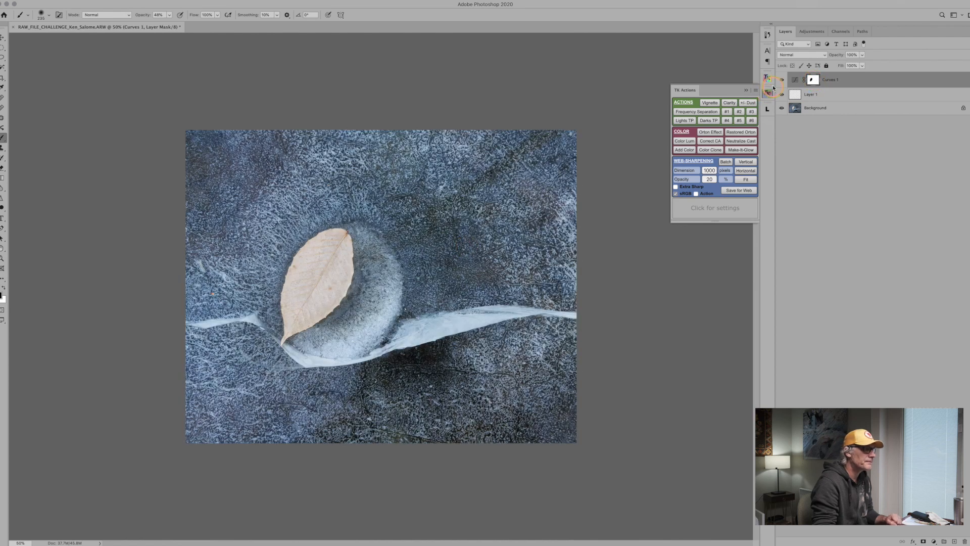
click(797, 80)
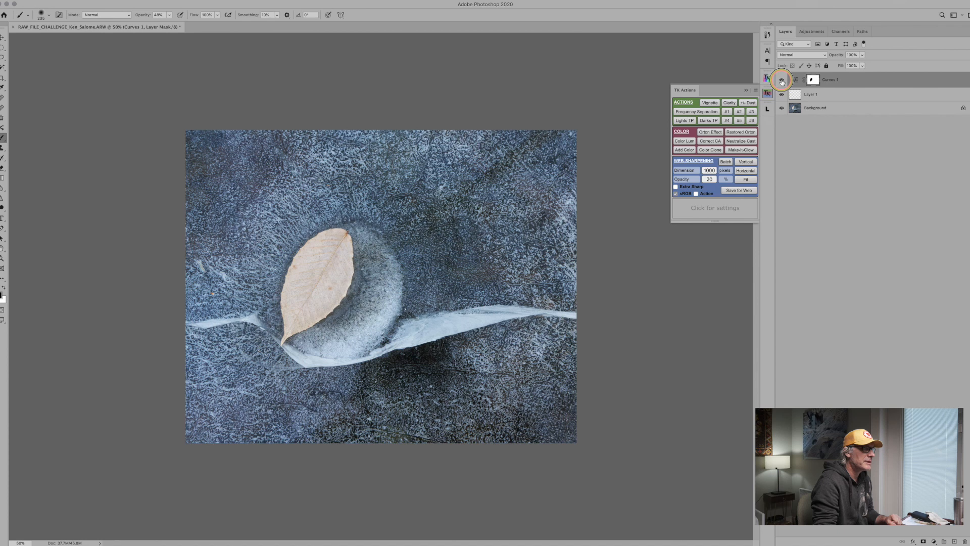
Compare the image repeatedly with the masked Curves layer hidden and shown, leaving it visible.
click(781, 81)
click(781, 81)
click(782, 80)
click(782, 81)
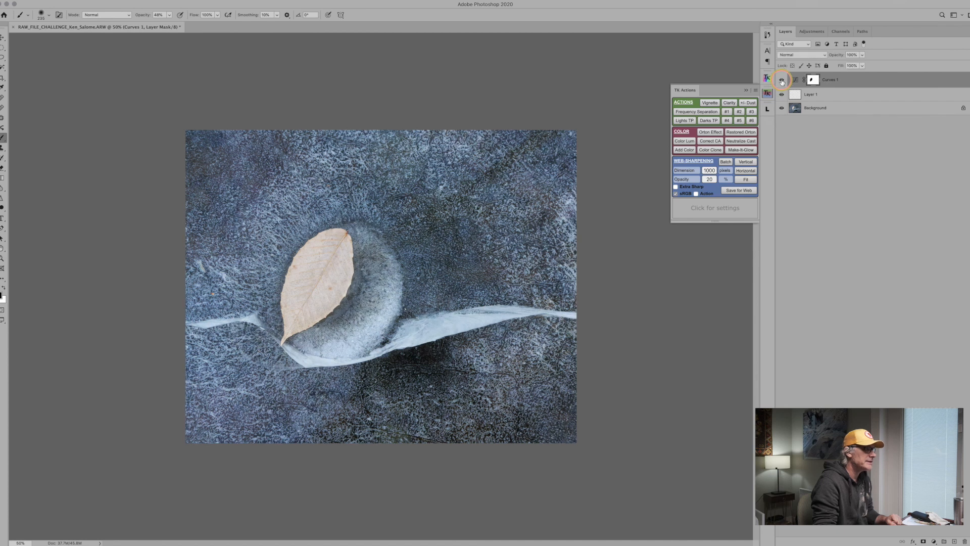
click(781, 81)
click(781, 81)
click(781, 80)
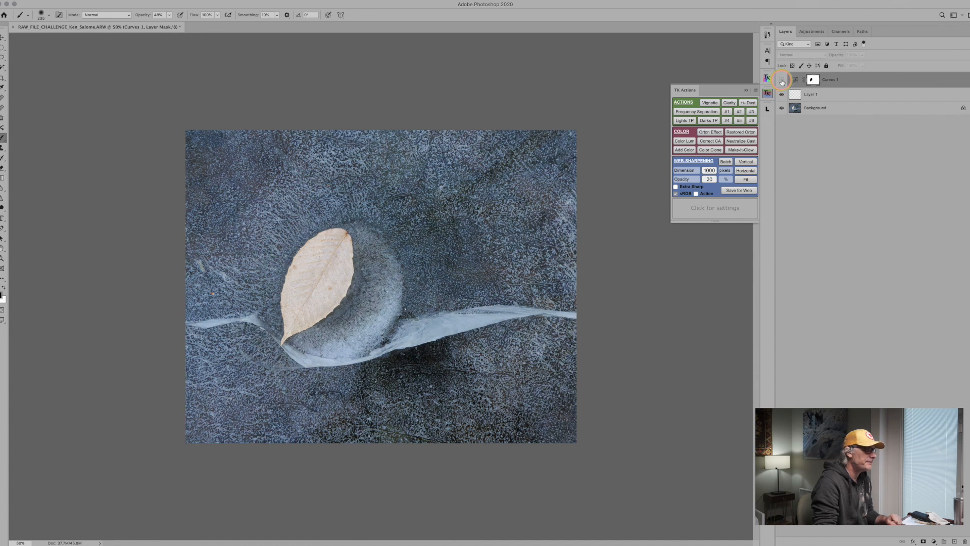
click(781, 80)
click(782, 81)
click(782, 81)
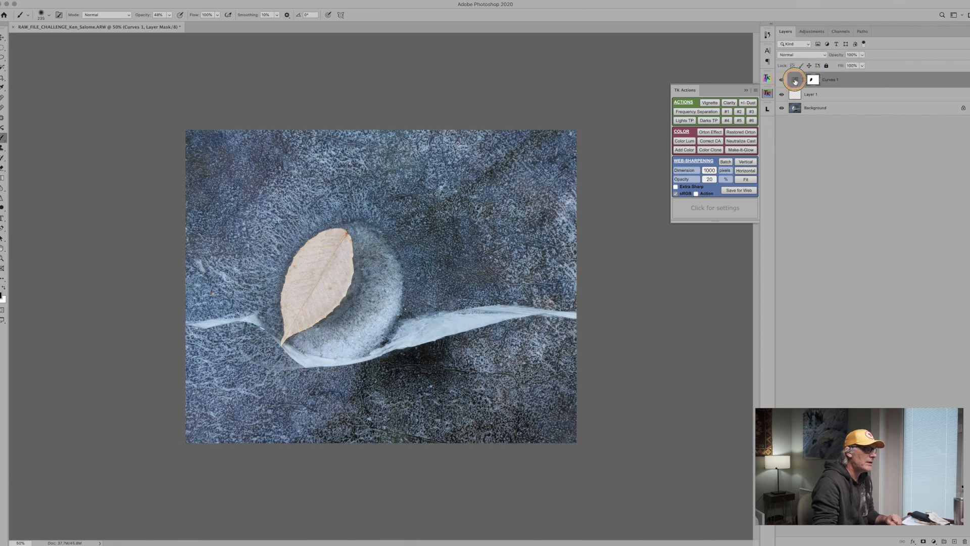
Lower the Curves adjustment layer's opacity to 72%.
click(796, 80)
click(862, 55)
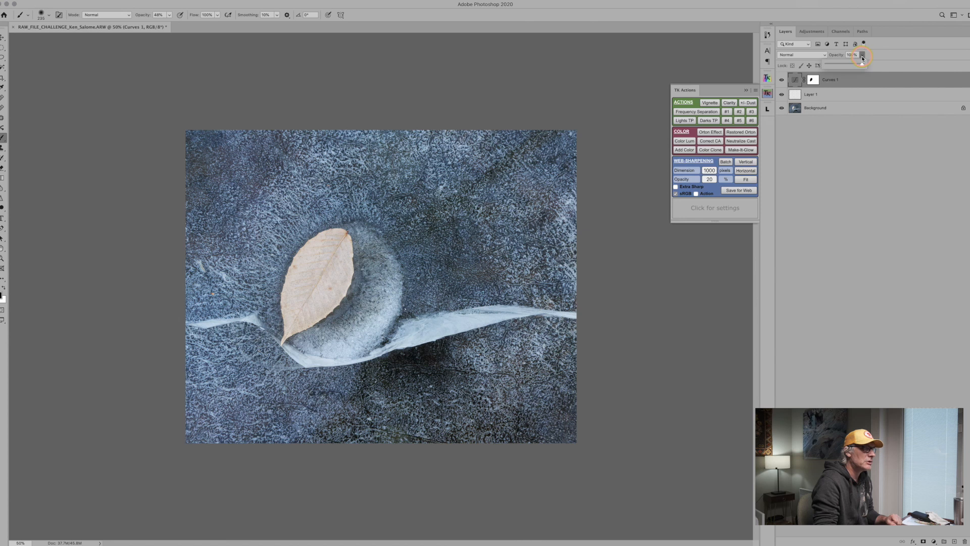
drag(862, 65, 851, 66)
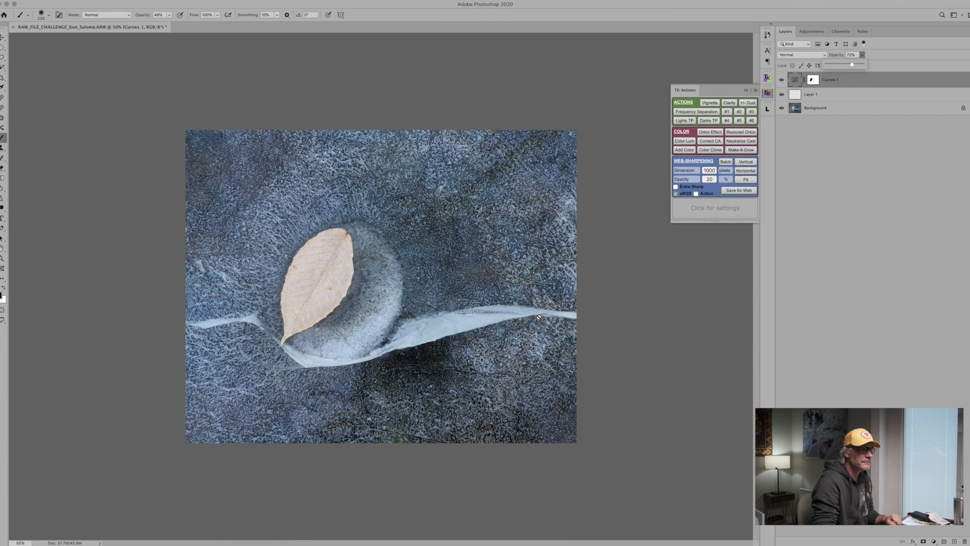
Add a new empty layer above the Curves adjustment and set its blend mode to Soft Light.
click(953, 542)
click(953, 542)
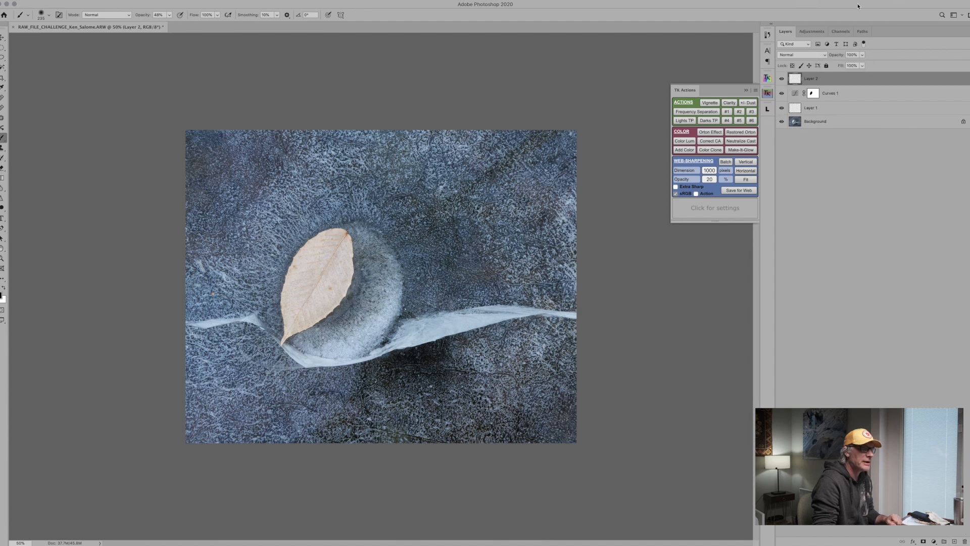
click(826, 55)
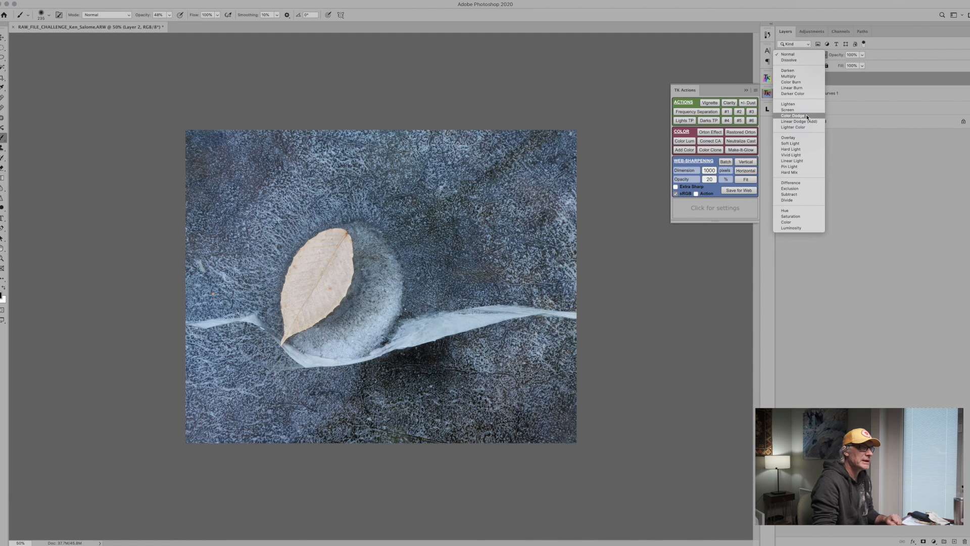
click(805, 144)
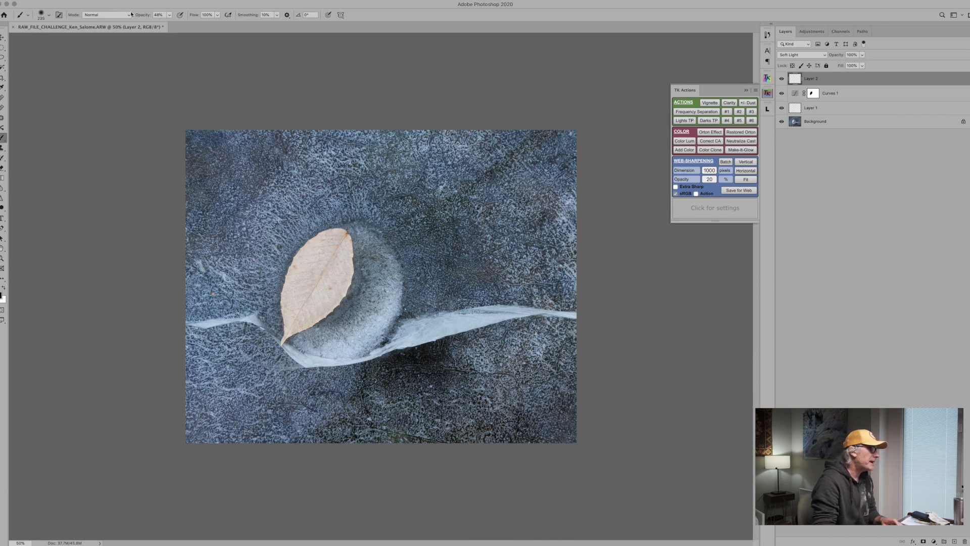
Burn the ice along the photo's edges and corners and the leaf on the Soft Light layer with a large black brush at 10% opacity.
click(168, 15)
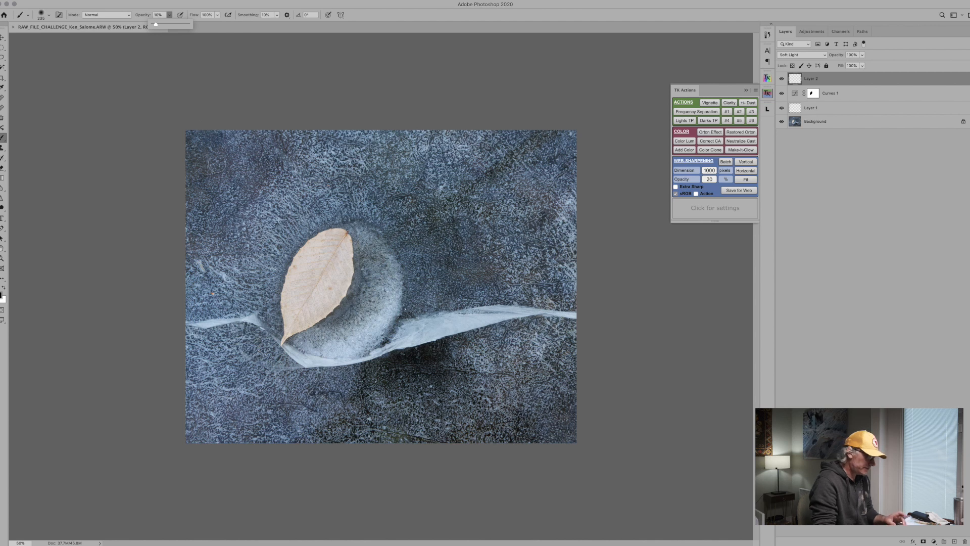
drag(216, 163, 254, 166)
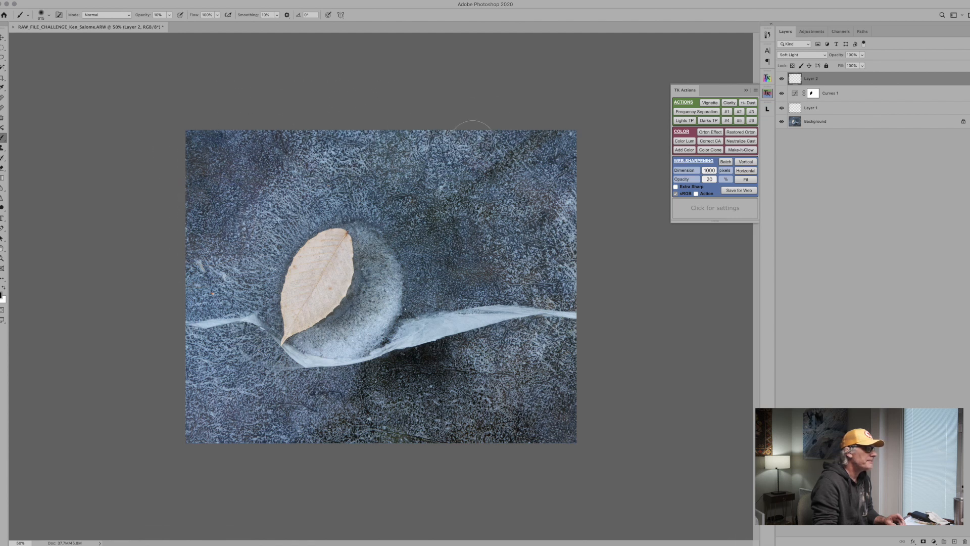
mouse_move(571, 268)
mouse_down()
mouse_move(556, 158)
mouse_move(550, 243)
mouse_move(559, 149)
mouse_up()
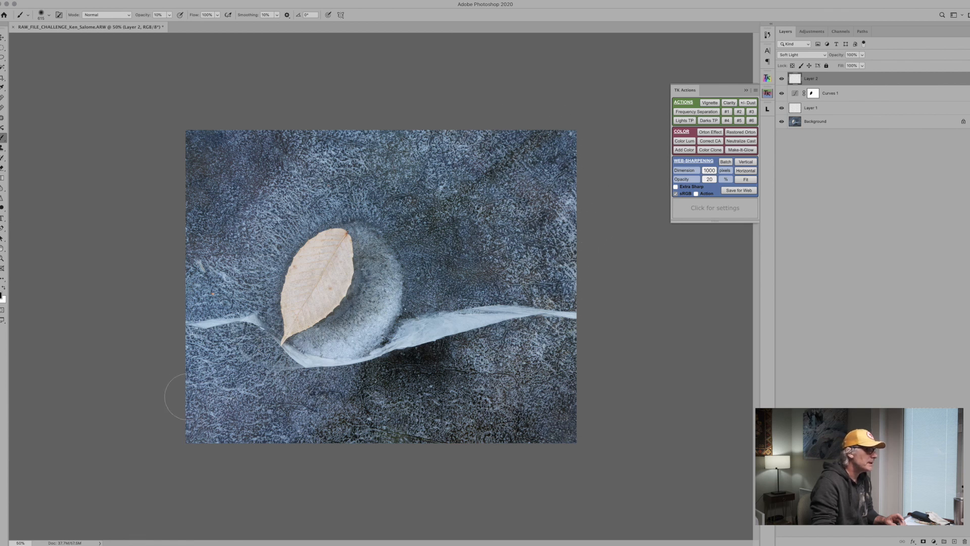
mouse_move(212, 396)
mouse_down()
mouse_move(314, 413)
mouse_move(306, 395)
mouse_up()
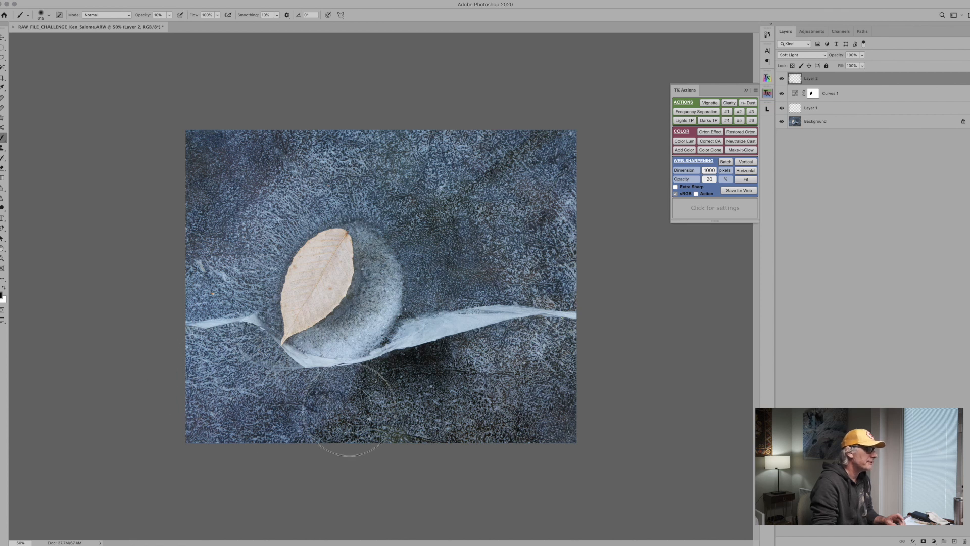
drag(349, 410, 441, 390)
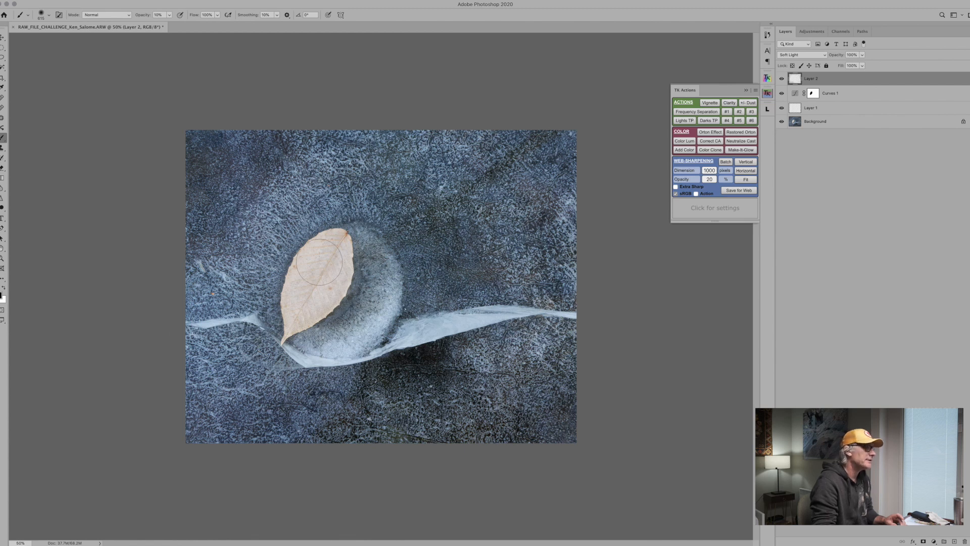
mouse_move(328, 260)
mouse_down()
mouse_move(323, 283)
mouse_move(308, 301)
mouse_move(327, 253)
mouse_move(303, 301)
mouse_move(326, 325)
mouse_up()
Add another empty layer above the darkening layer, in Soft Light mode, for brightening the ice around the leaf.
key(z)
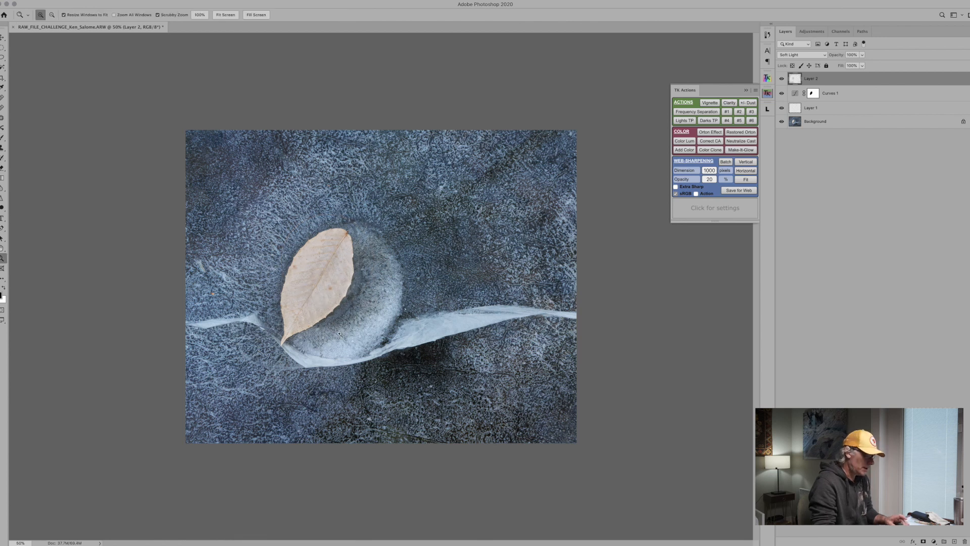
alt+click(366, 308)
drag(366, 308, 461, 268)
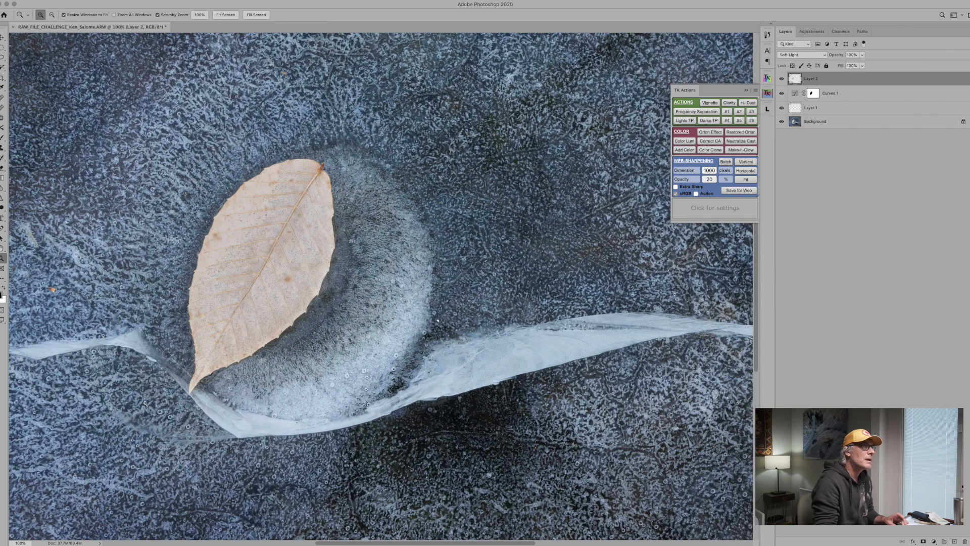
click(954, 541)
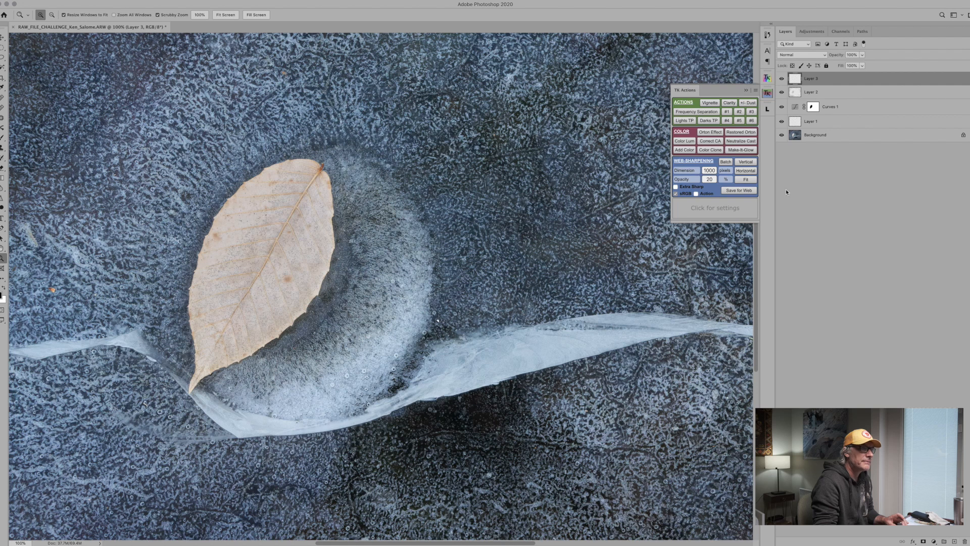
click(823, 56)
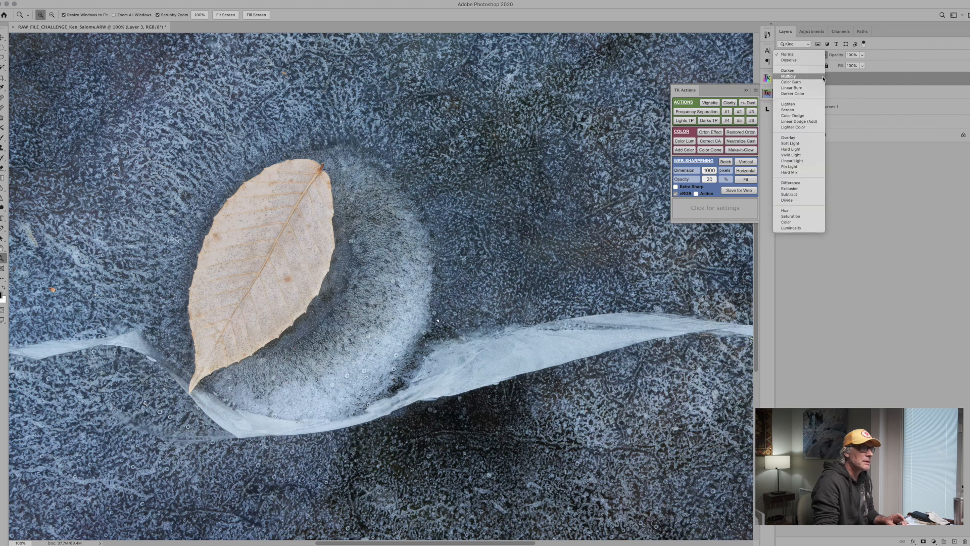
click(806, 143)
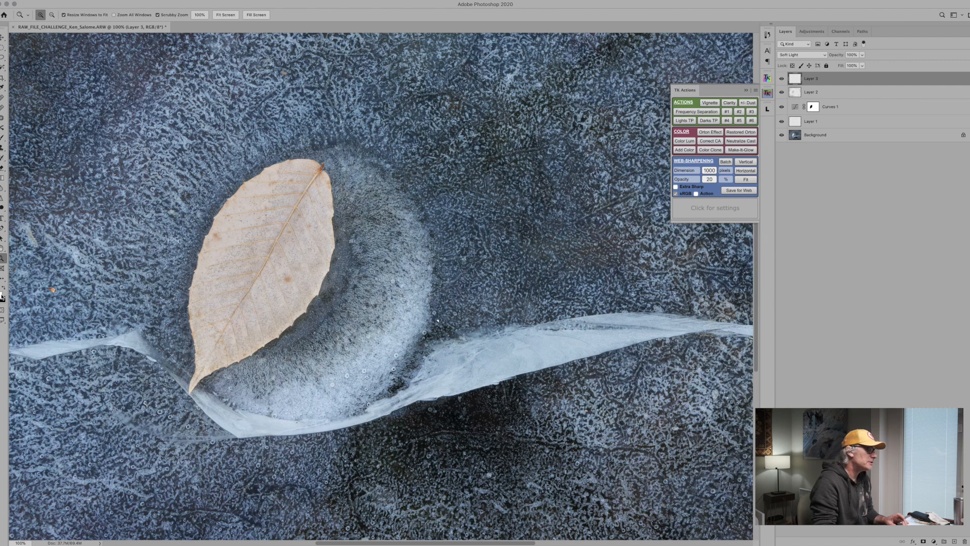
Dodge the pale ice ring beside the leaf on the top layer with a soft white brush at 10% opacity.
key(b)
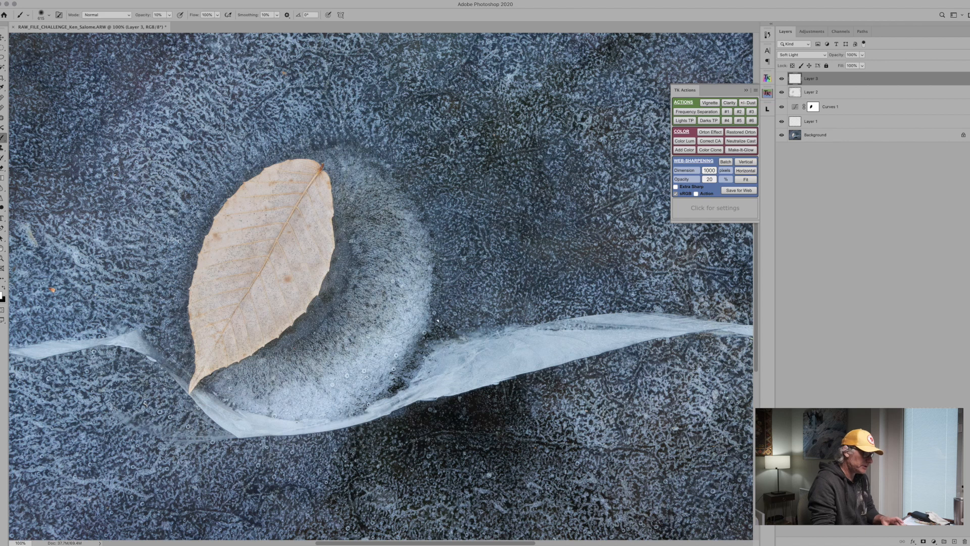
drag(389, 295, 337, 306)
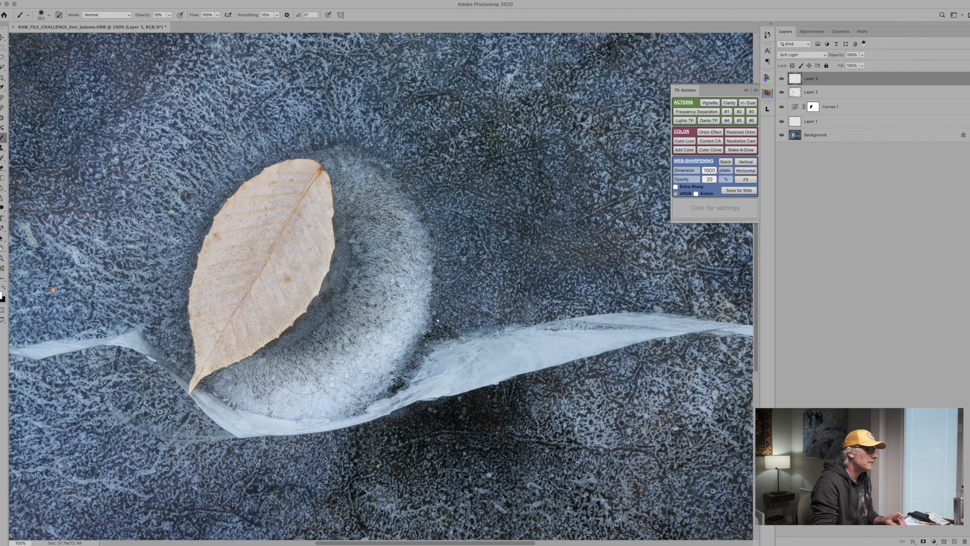
key(z)
alt+click(426, 305)
alt+click(426, 304)
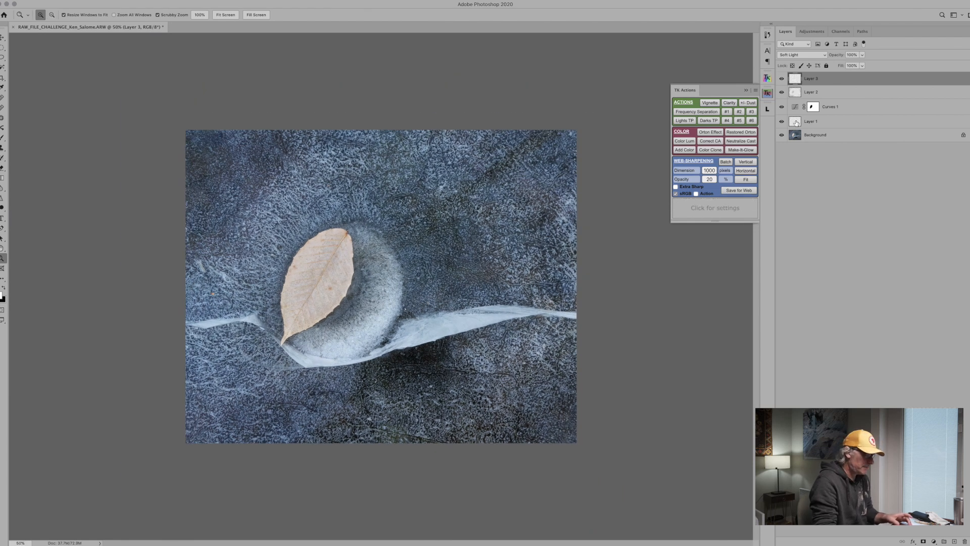
Group all the layers above the Background, from the retouching layer to the topmost Soft Light layer.
shift+click(796, 123)
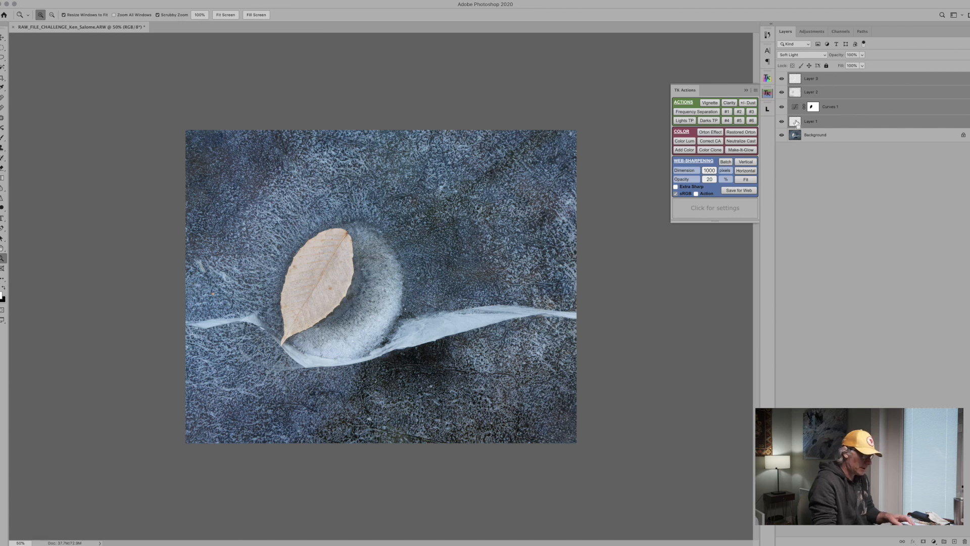
key(super+g)
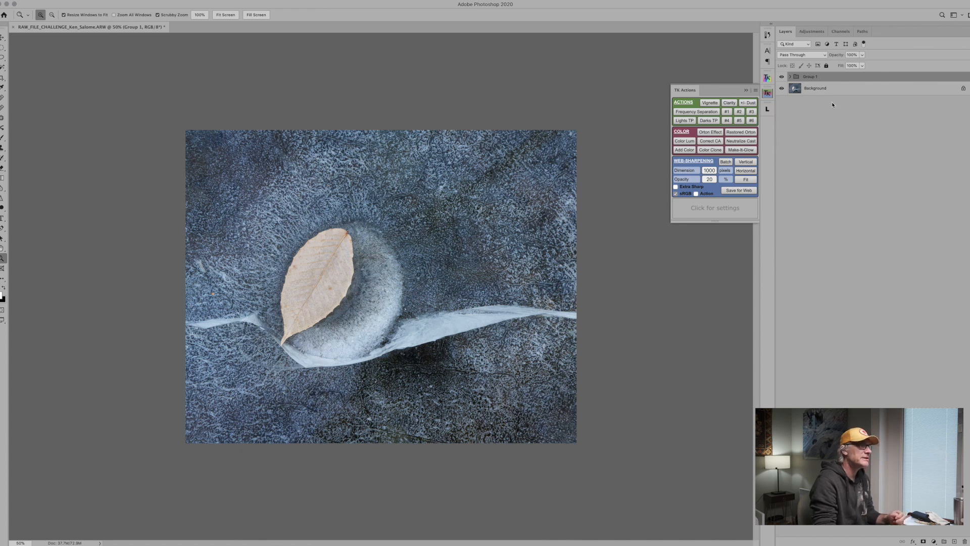
Compare the photo with and without the grouped edits, leaving the group visible.
click(782, 77)
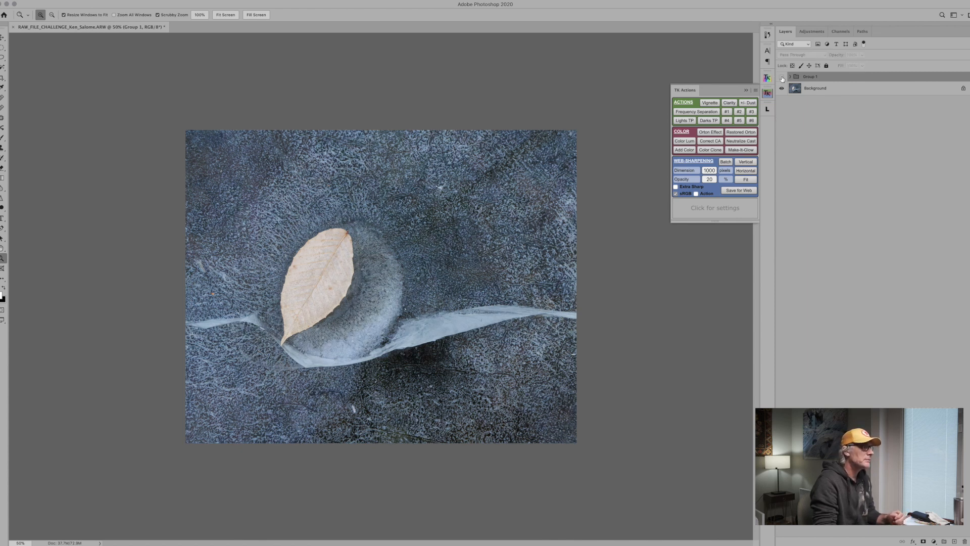
click(781, 76)
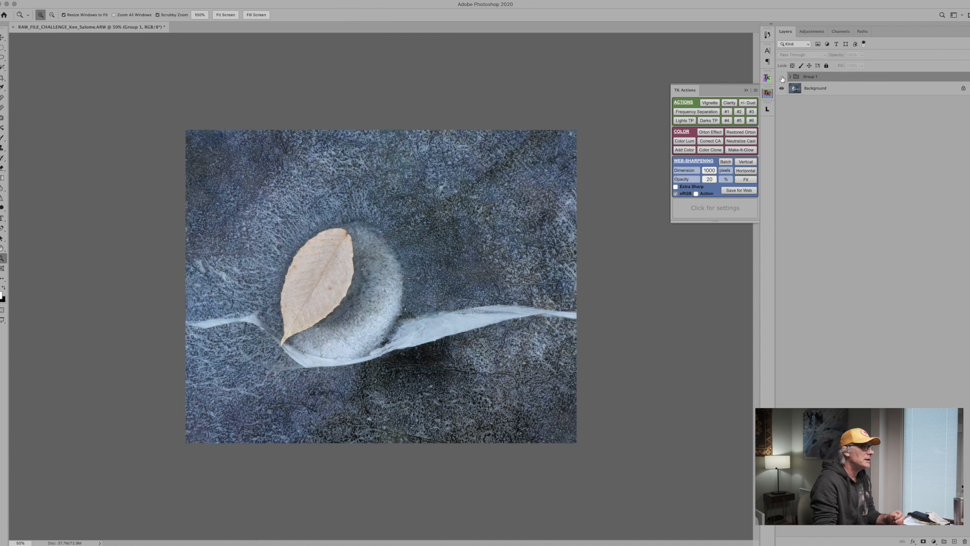
click(782, 76)
click(782, 76)
click(782, 76)
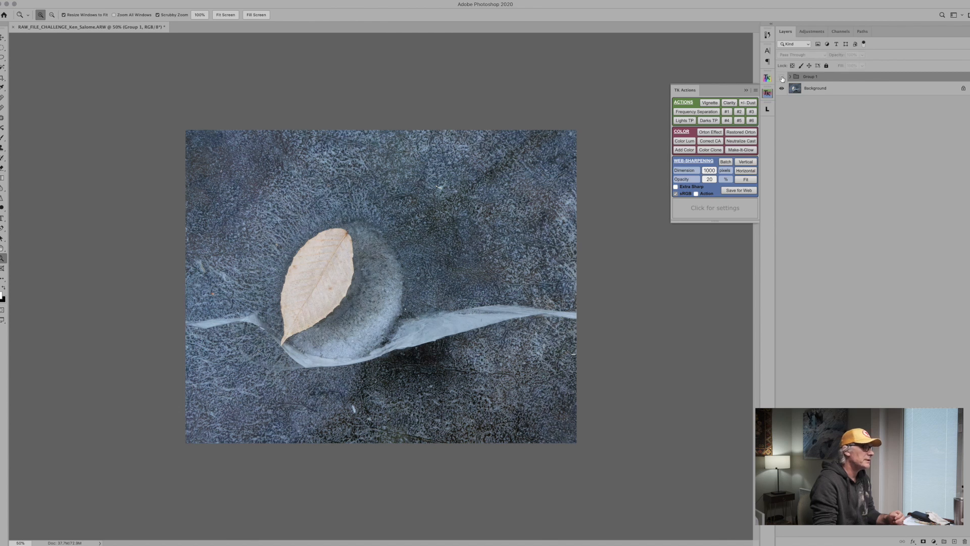
click(781, 77)
click(781, 76)
click(782, 77)
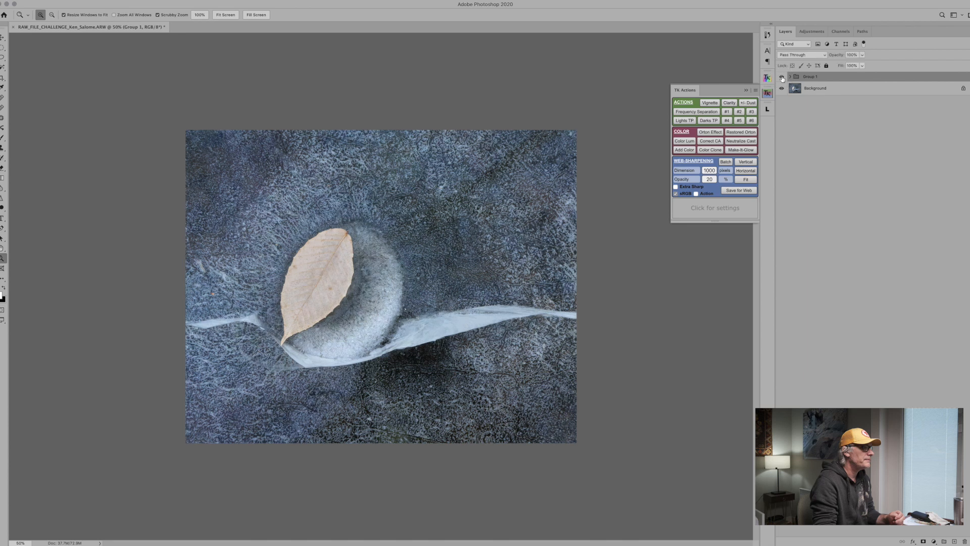
click(781, 76)
click(782, 77)
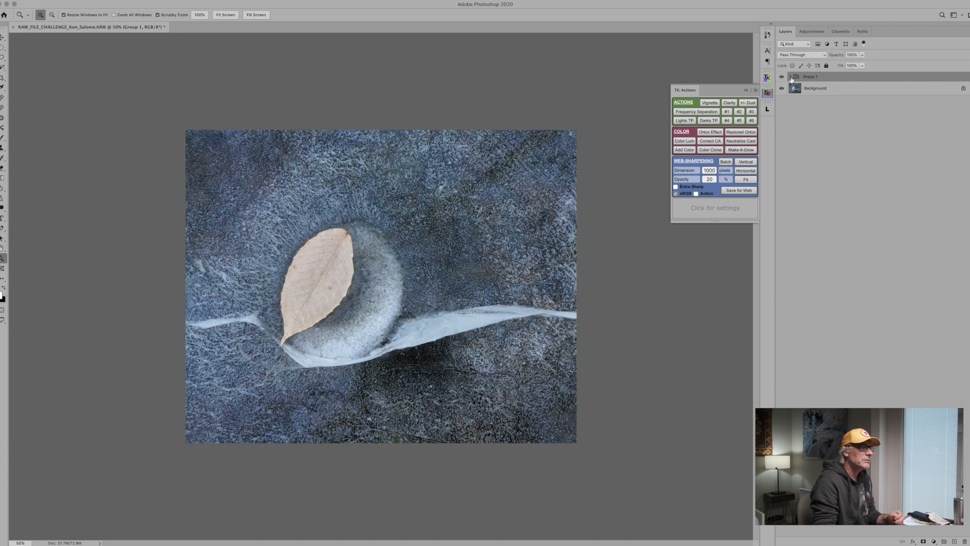
Expand the group and add a Levels adjustment at its top, raising the black output level to 8.
click(791, 77)
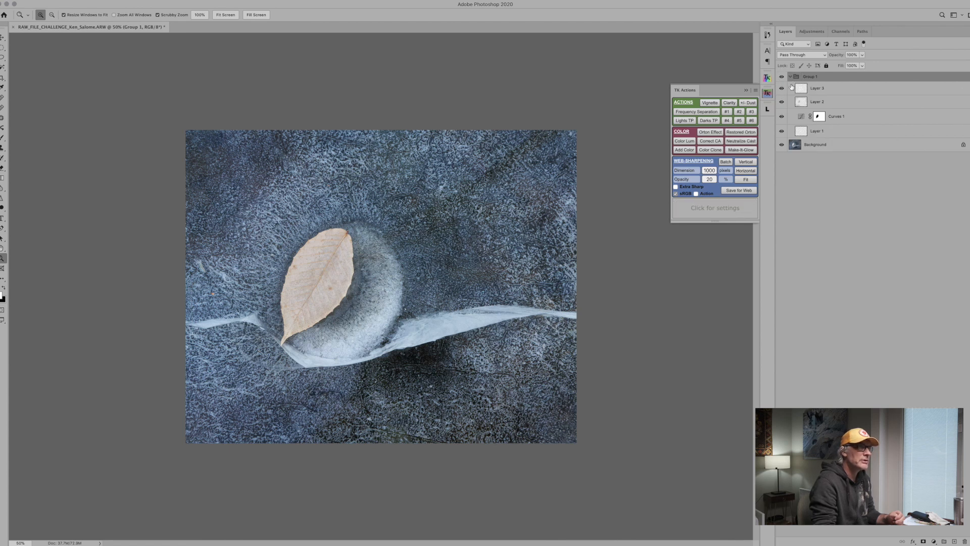
click(811, 32)
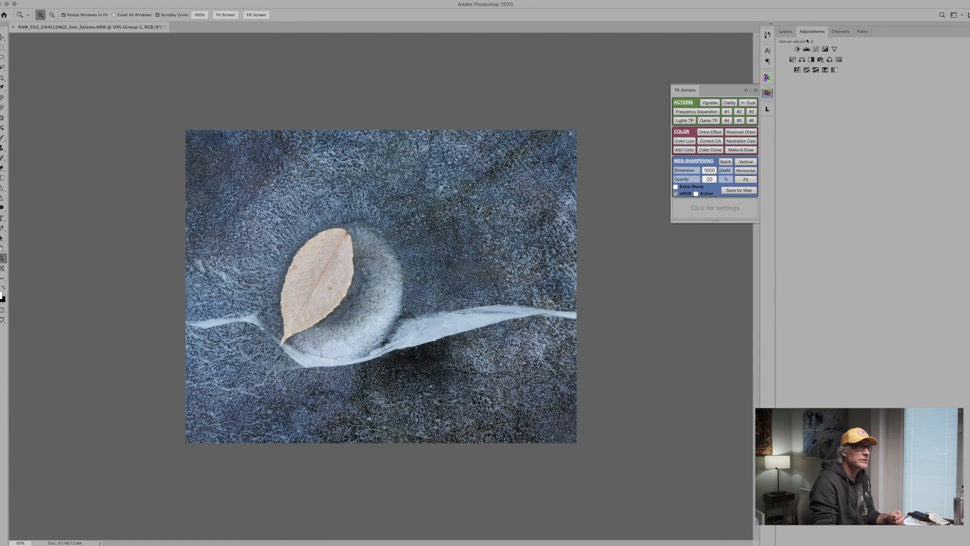
click(414, 362)
click(434, 386)
click(427, 366)
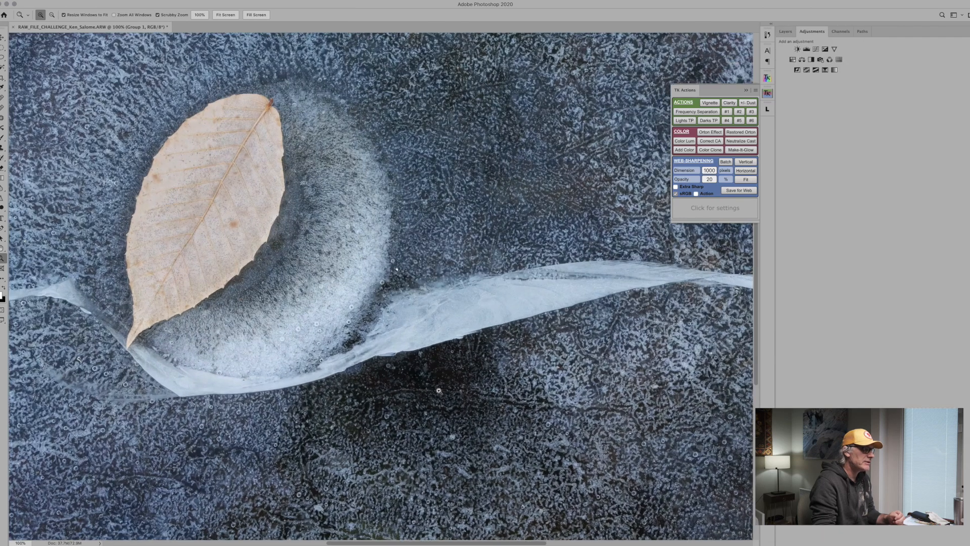
click(807, 50)
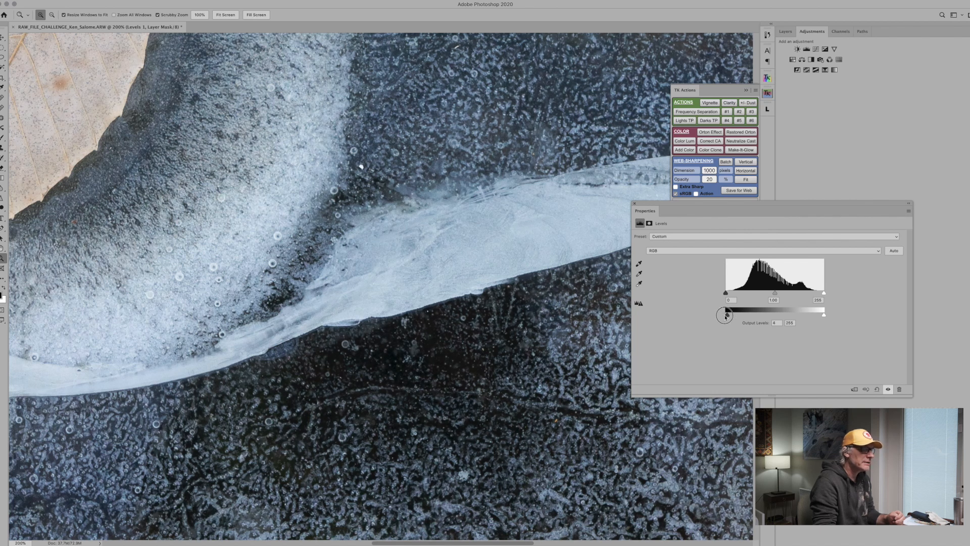
mouse_move(726, 293)
mouse_down()
mouse_move(738, 295)
mouse_move(718, 295)
mouse_up()
drag(727, 316, 731, 317)
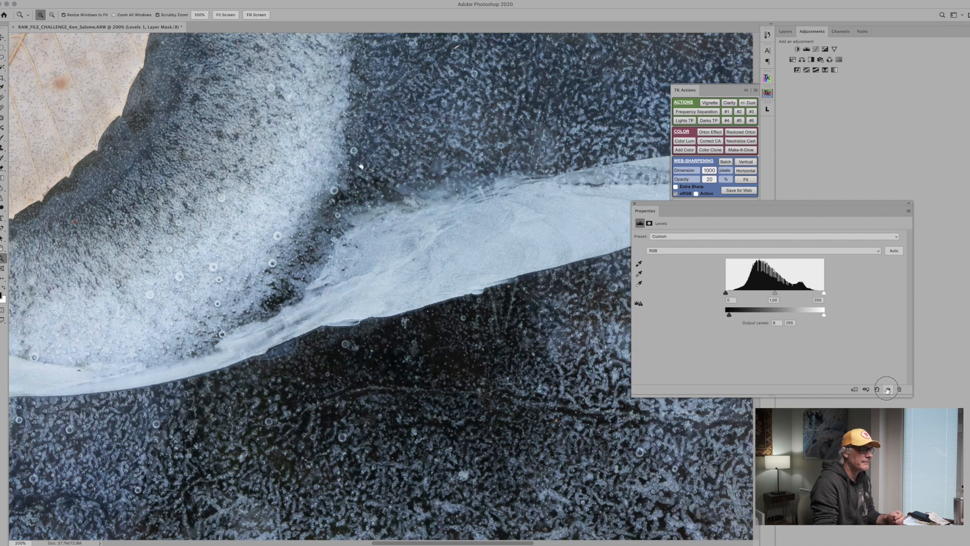
click(635, 205)
Dodge the dark ice below and around the leaf on the upper Soft Light layer with a large soft white brush at 10% opacity.
alt+click(419, 233)
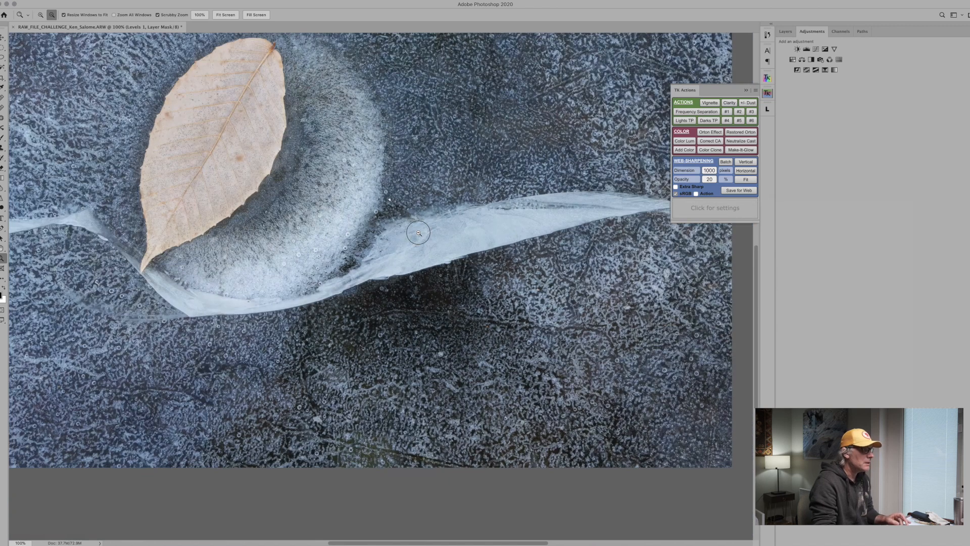
alt+click(356, 235)
click(295, 284)
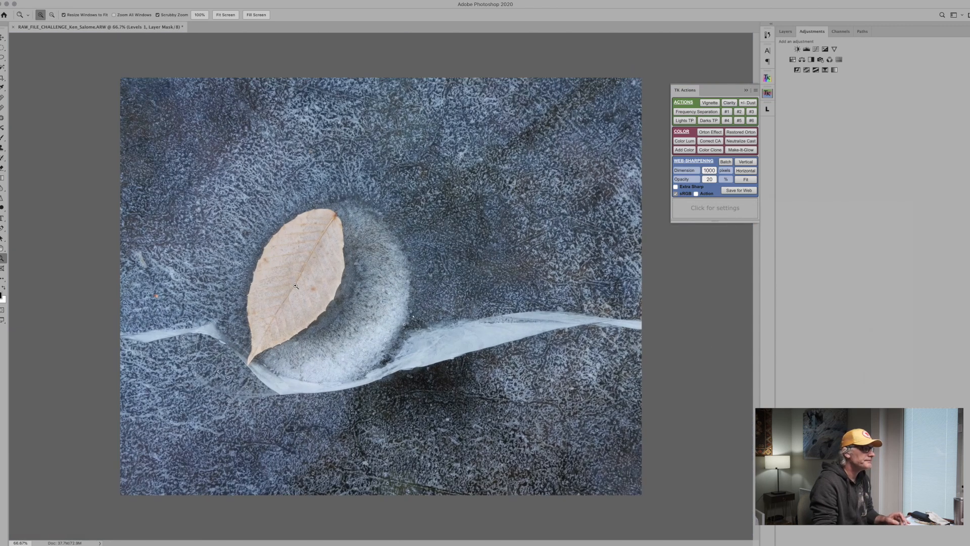
click(786, 31)
click(366, 329)
click(357, 328)
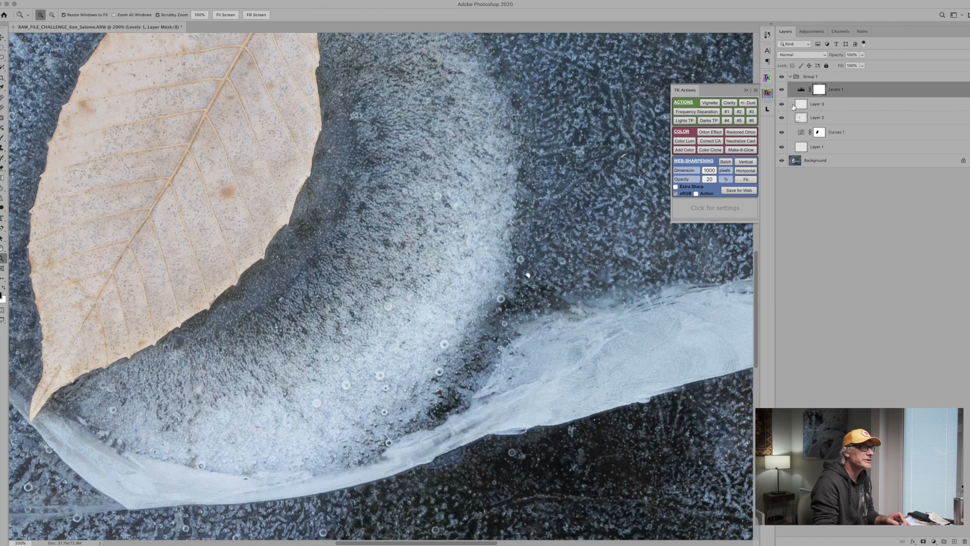
click(803, 105)
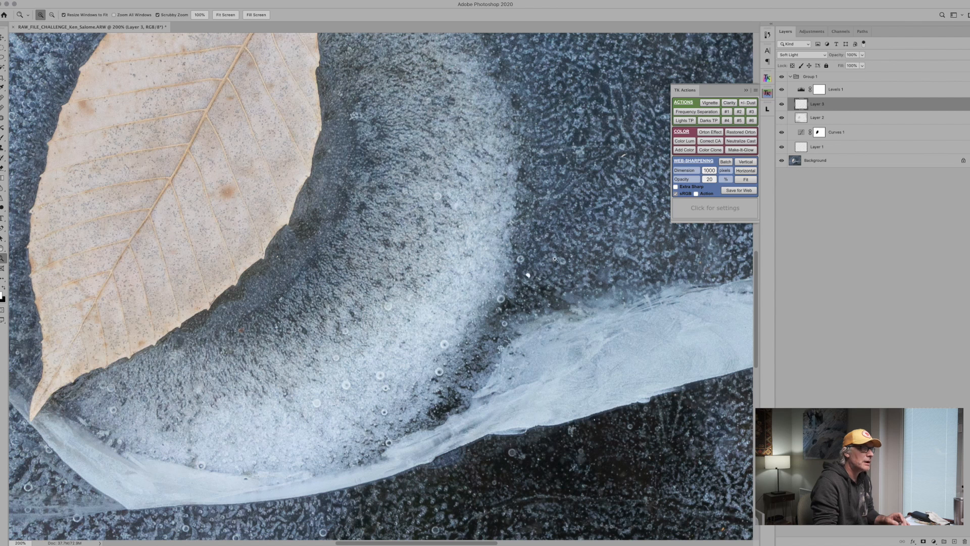
key(b)
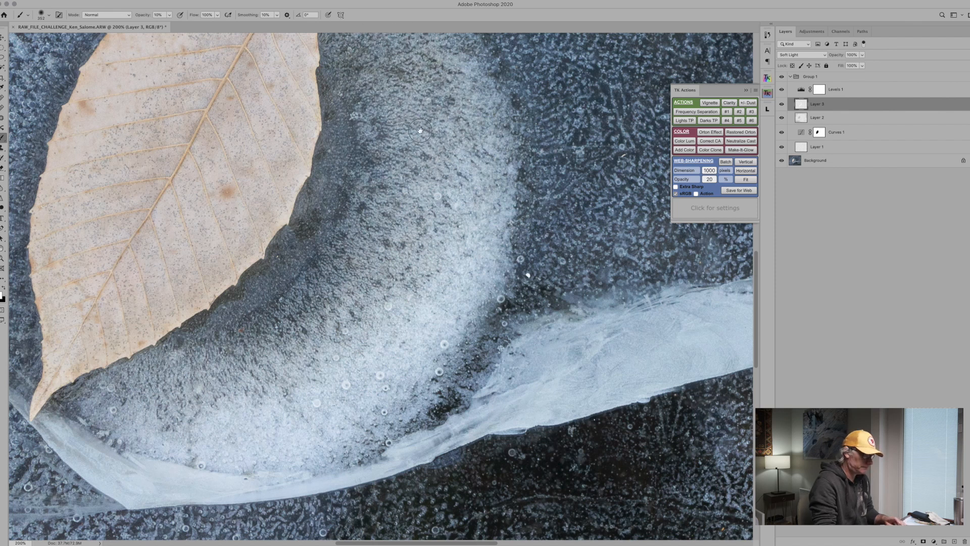
drag(409, 110, 455, 211)
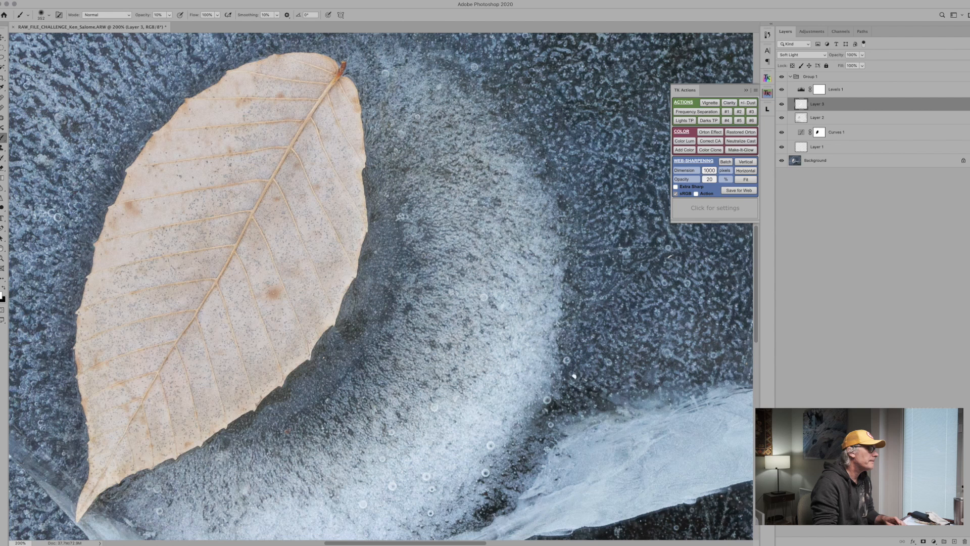
key(z)
alt+click(257, 170)
alt+click(256, 169)
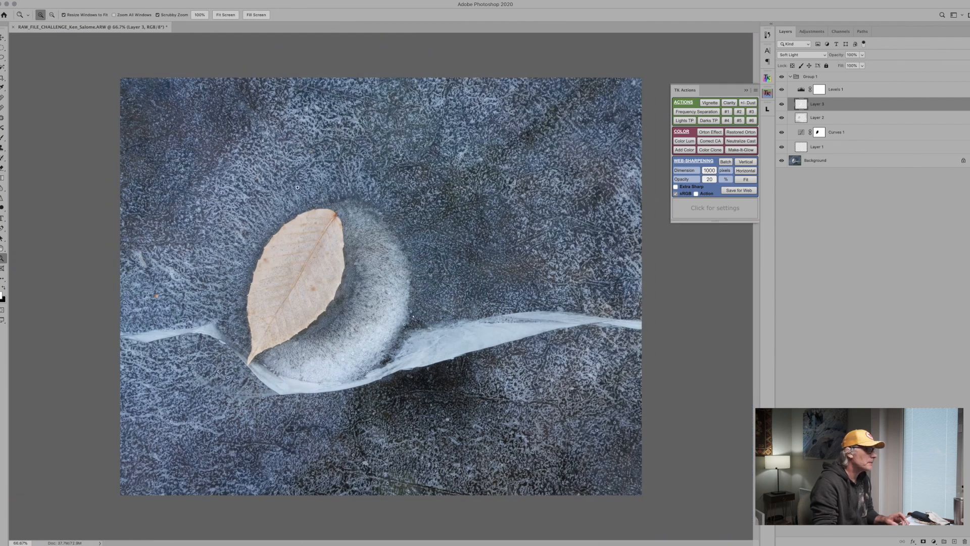
key(b)
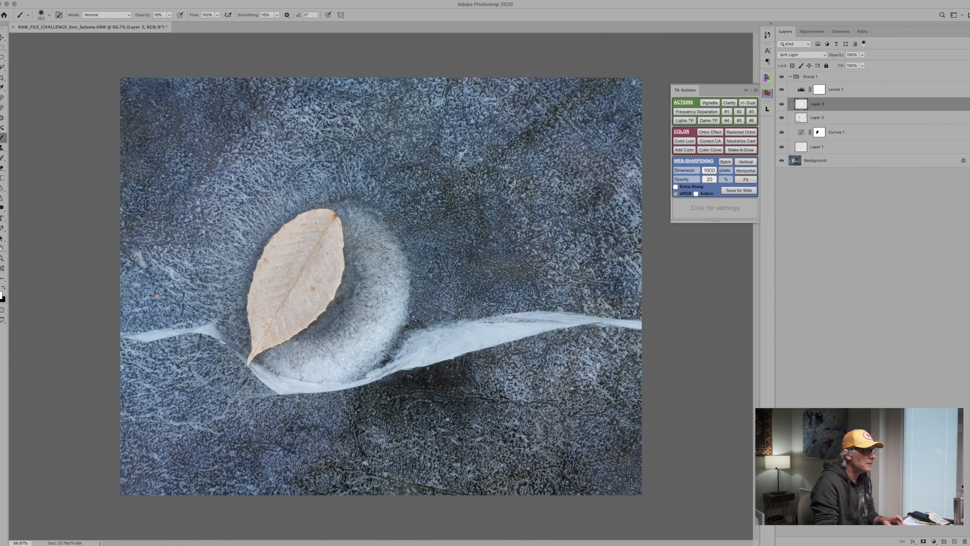
mouse_move(423, 423)
mouse_down()
mouse_move(273, 439)
mouse_move(284, 406)
mouse_up()
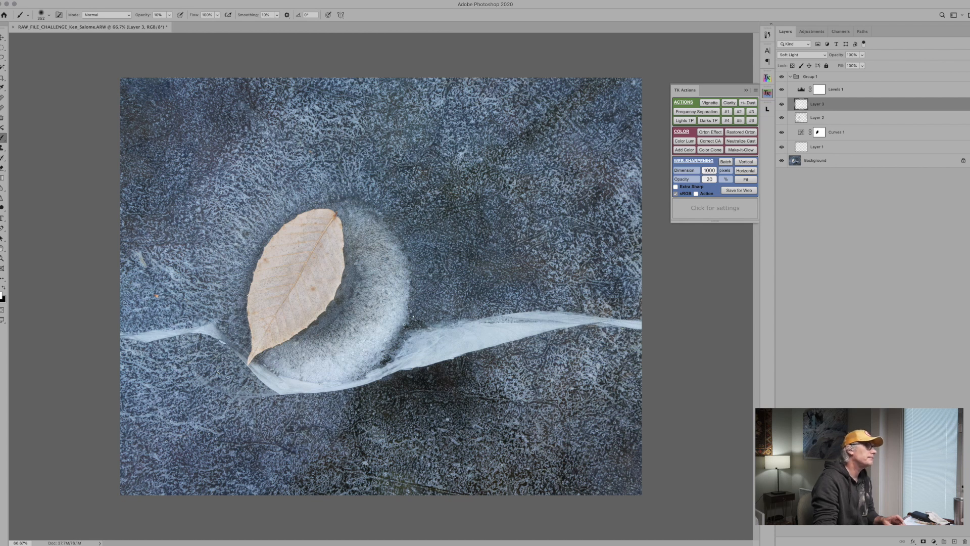
drag(208, 268, 215, 243)
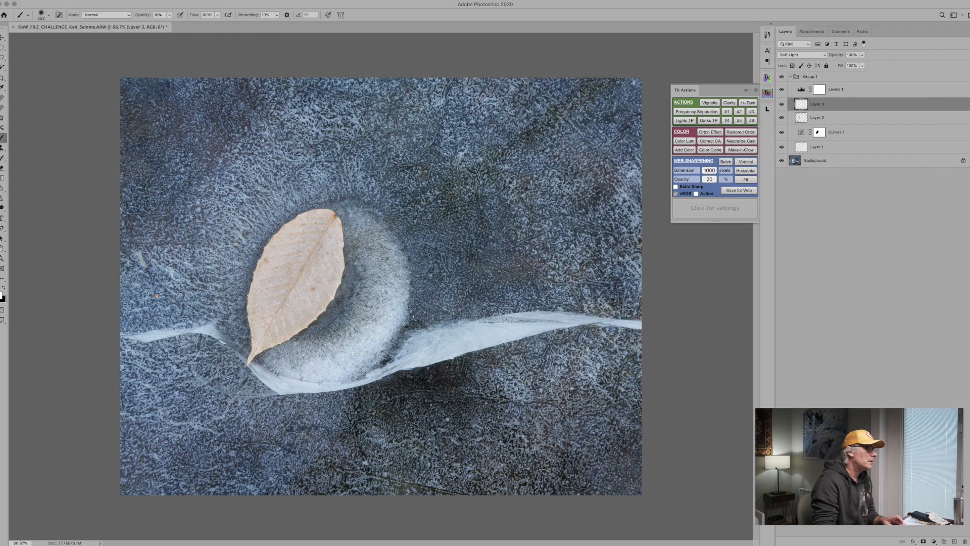
click(435, 304)
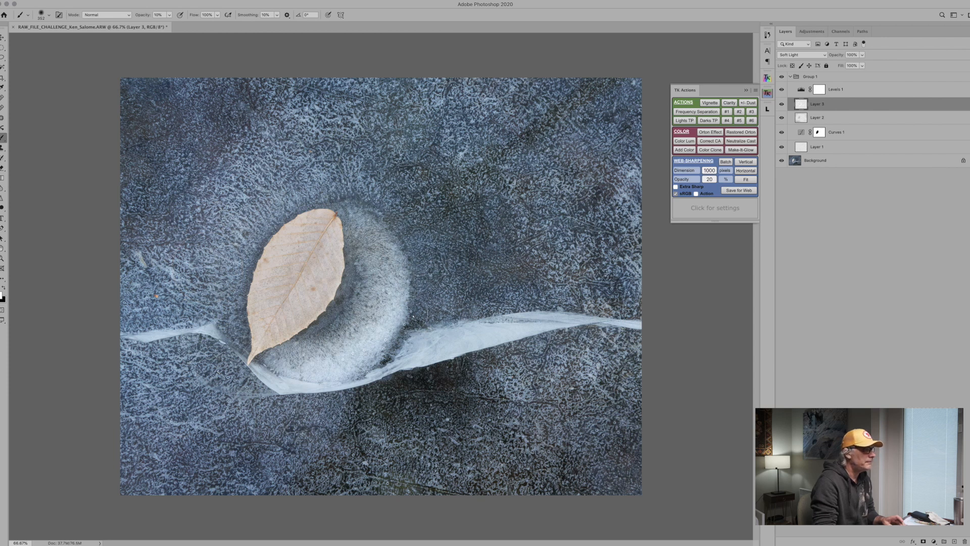
Brighten the pale ice ring beside the leaf with several strokes of a smaller white brush at 10% opacity.
drag(385, 266, 385, 287)
mouse_move(382, 340)
mouse_down()
mouse_move(363, 346)
mouse_move(392, 280)
mouse_move(385, 253)
mouse_move(390, 305)
mouse_up()
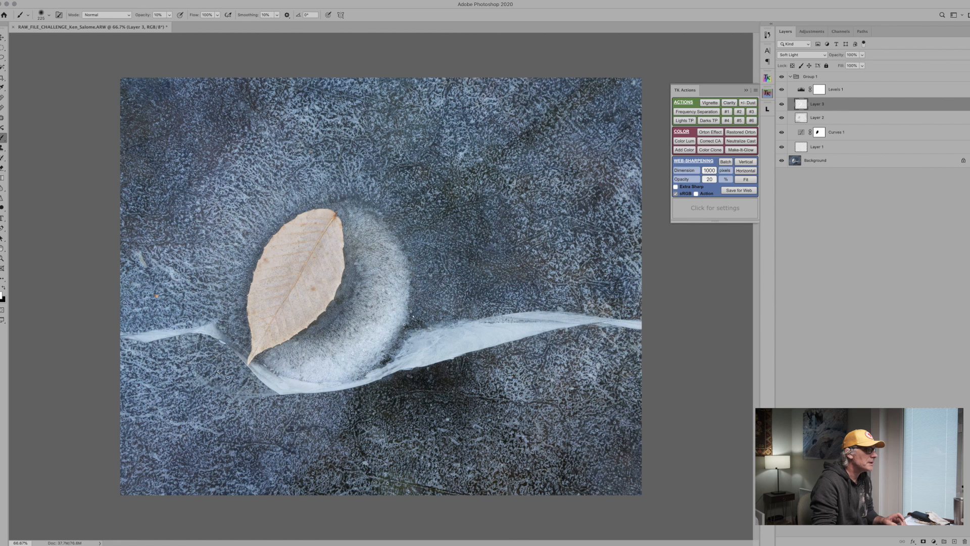
drag(393, 249, 402, 298)
mouse_move(354, 213)
mouse_down()
mouse_move(392, 268)
mouse_move(388, 240)
mouse_move(388, 293)
mouse_up()
mouse_move(363, 222)
mouse_down()
mouse_move(396, 296)
mouse_move(381, 241)
mouse_move(360, 216)
mouse_move(389, 278)
mouse_move(373, 235)
mouse_move(399, 280)
mouse_move(399, 297)
mouse_move(376, 234)
mouse_move(349, 209)
mouse_move(383, 226)
mouse_move(402, 259)
mouse_move(396, 301)
mouse_up()
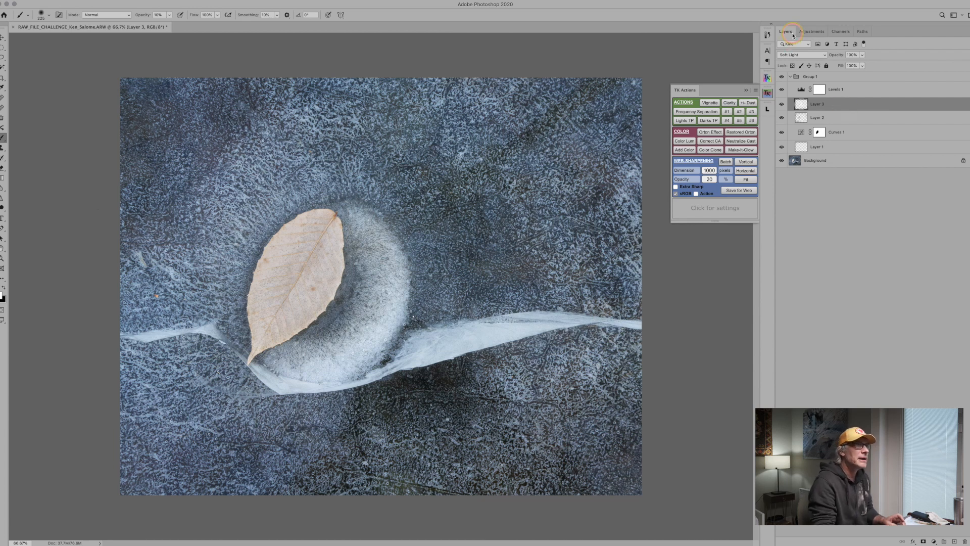
Add a Hue/Saturation adjustment and raise the Blues saturation to +7 by sampling the ice beside the leaf with the on-image adjustment tool.
click(812, 32)
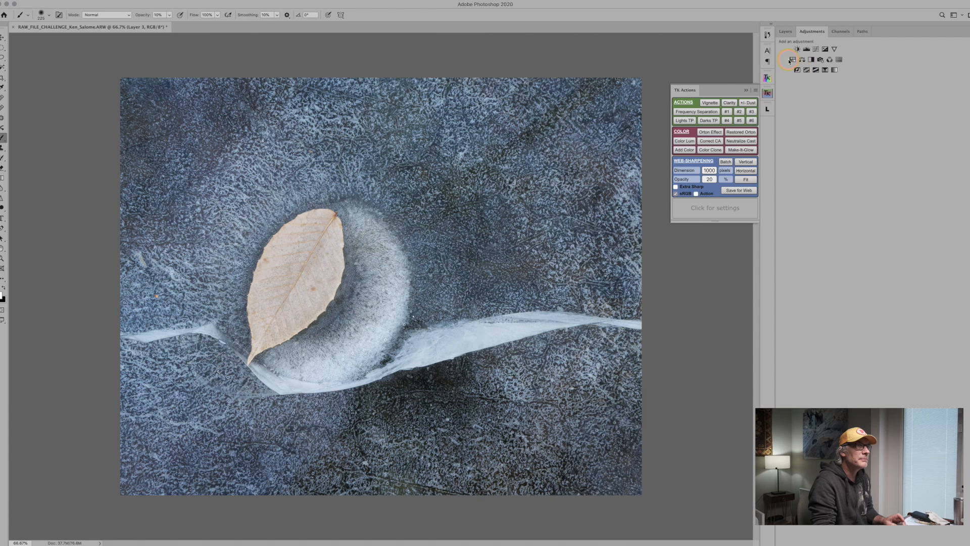
click(790, 60)
click(640, 246)
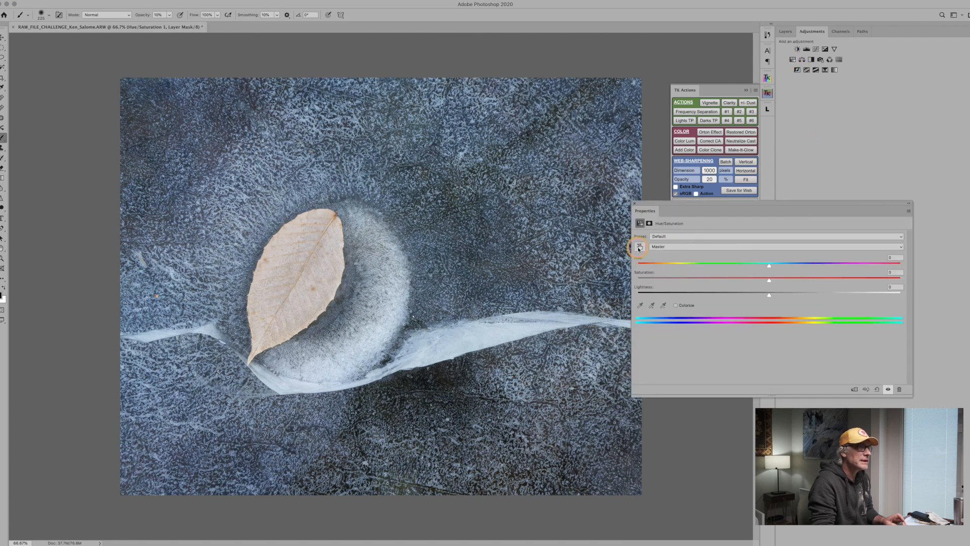
click(437, 239)
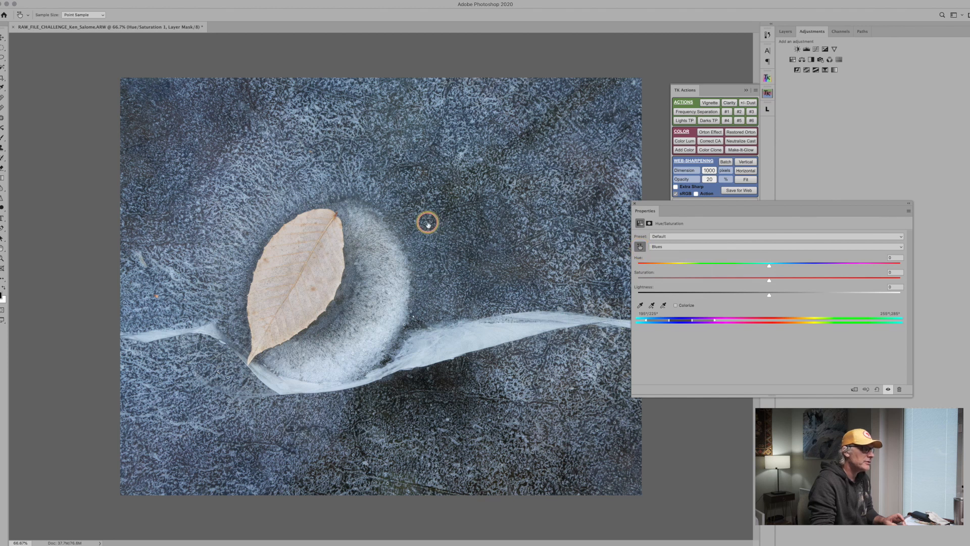
click(463, 222)
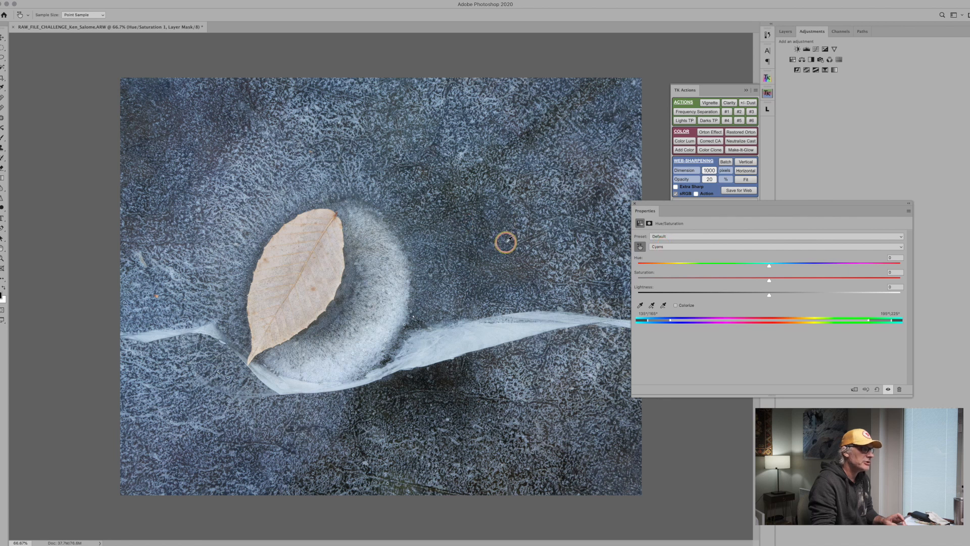
click(437, 244)
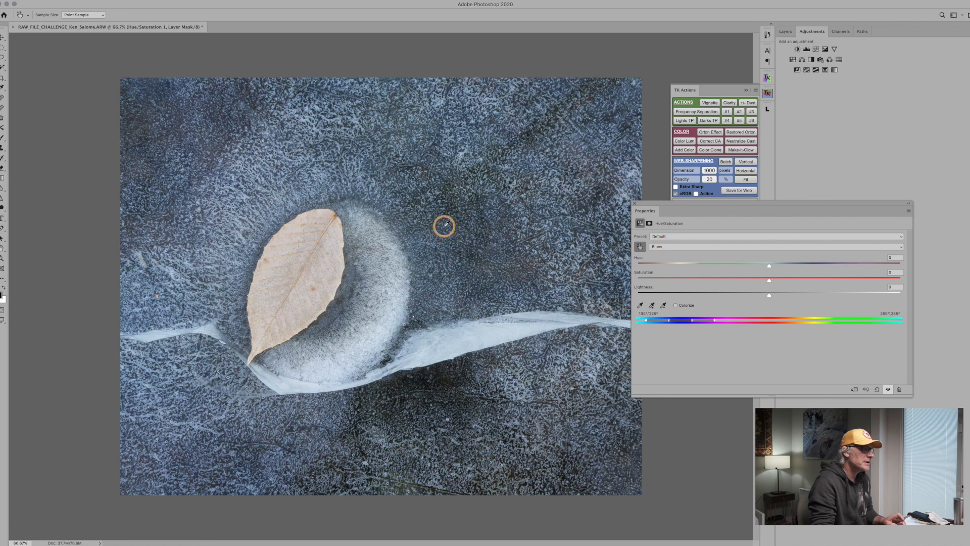
click(433, 248)
click(436, 244)
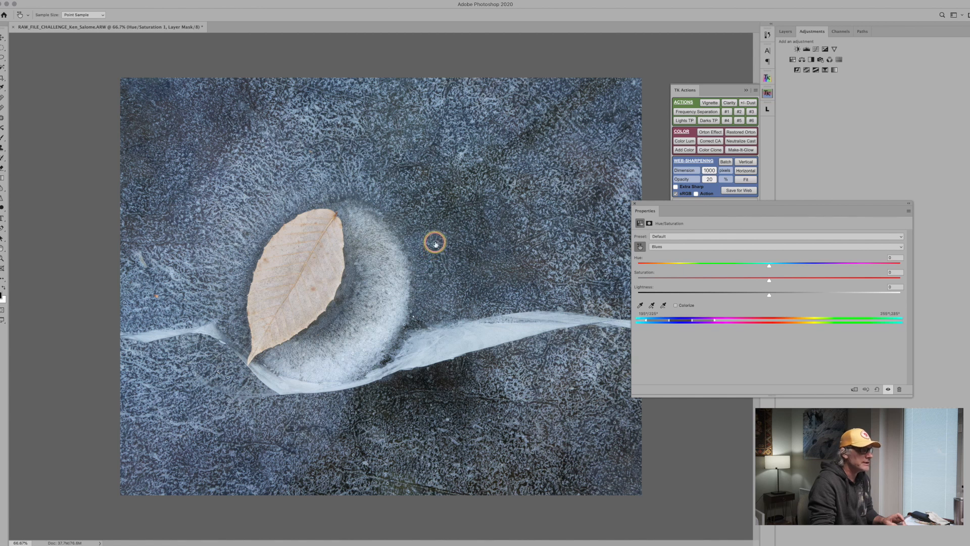
drag(436, 244, 439, 244)
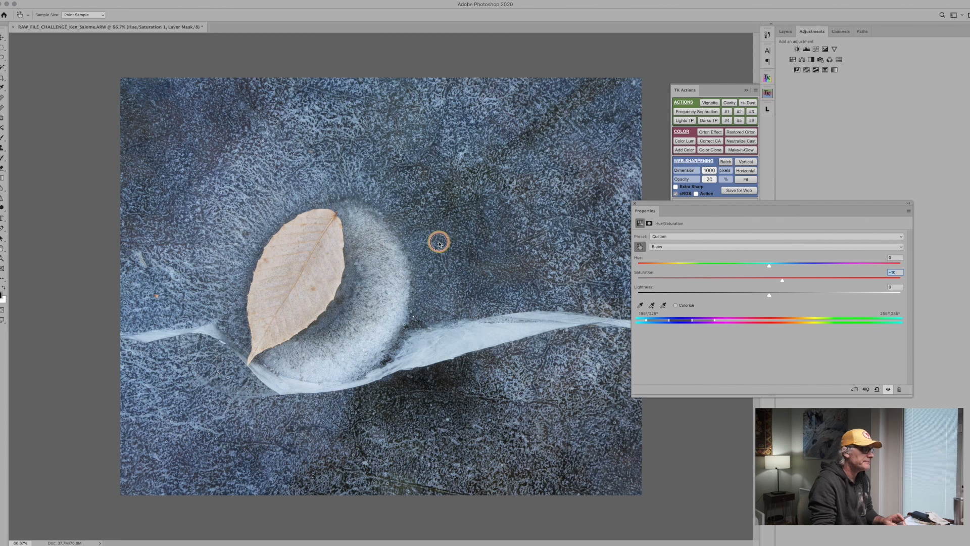
Sample the leaf and raise the Yellows saturation to +15, then close the adjustment's properties.
click(302, 273)
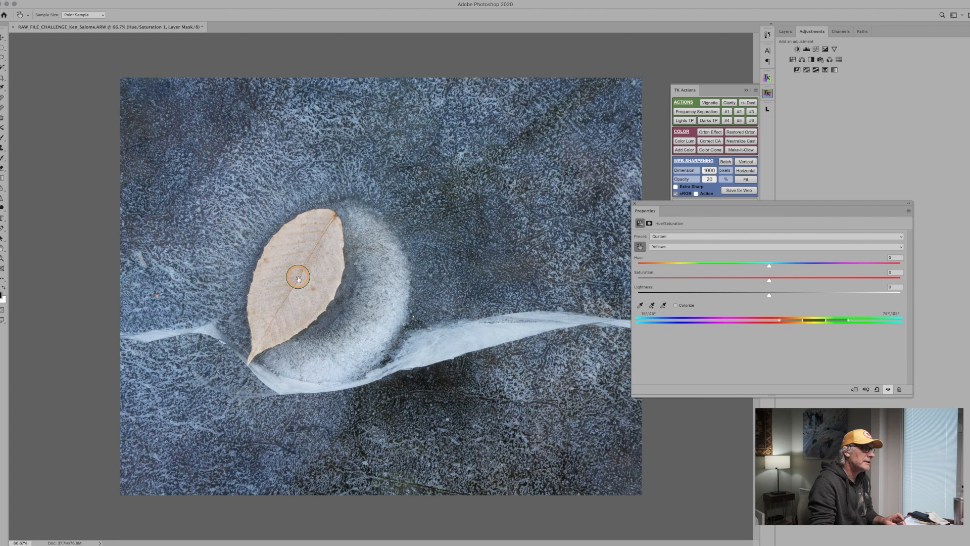
drag(298, 279, 346, 278)
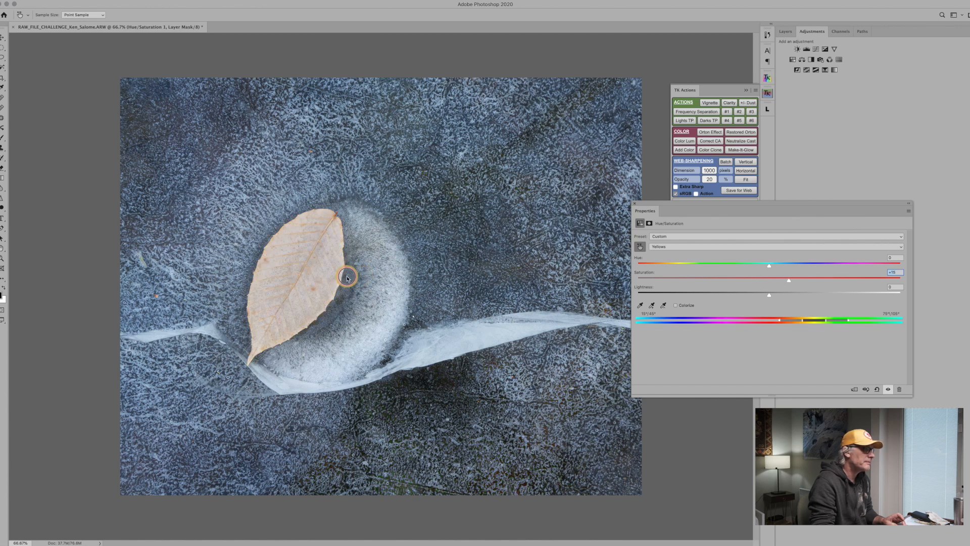
click(635, 206)
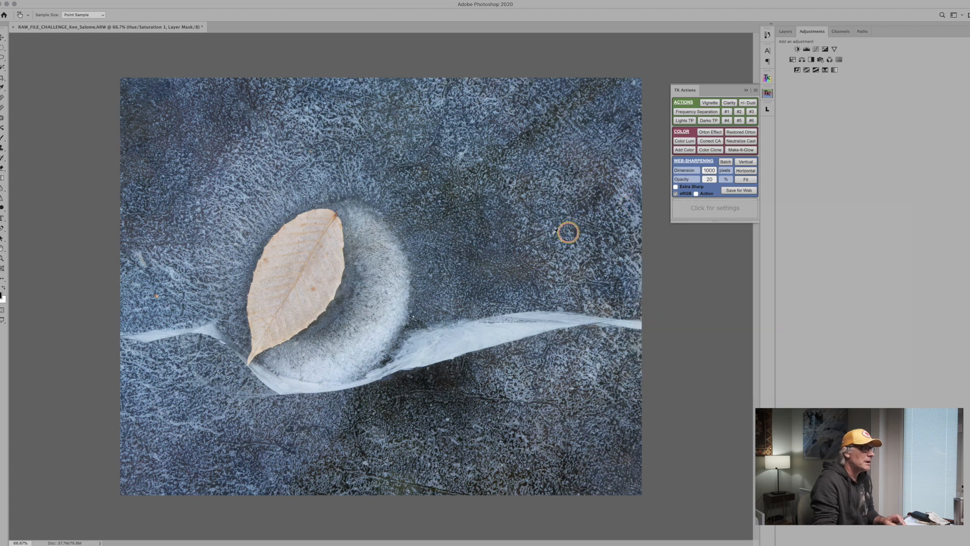